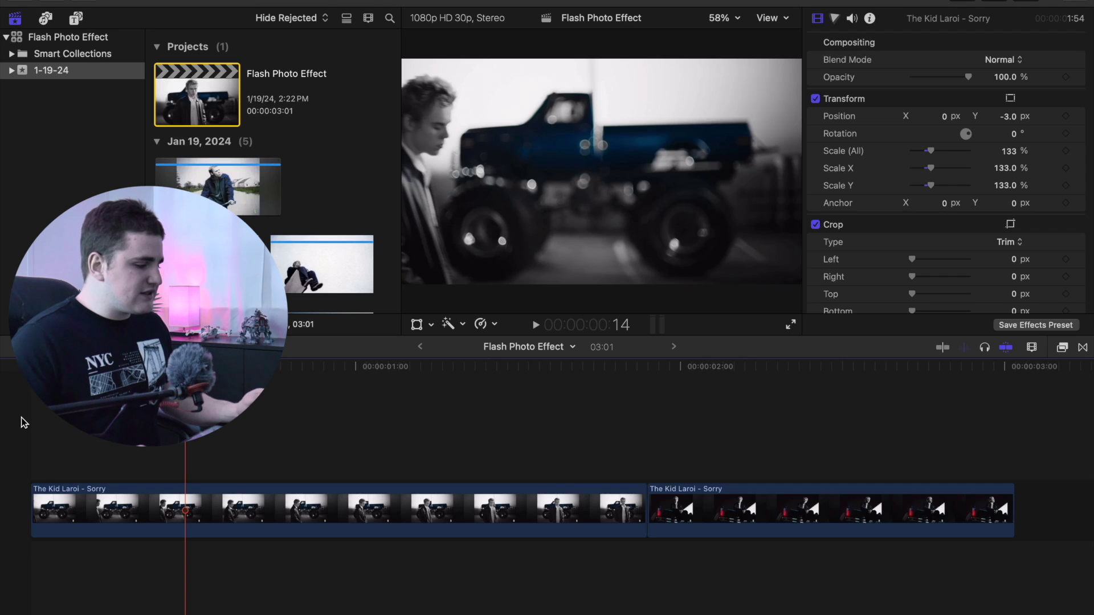
# Play back the edit, then park the playhead on the cut between the two music clips
pyautogui.press('space')
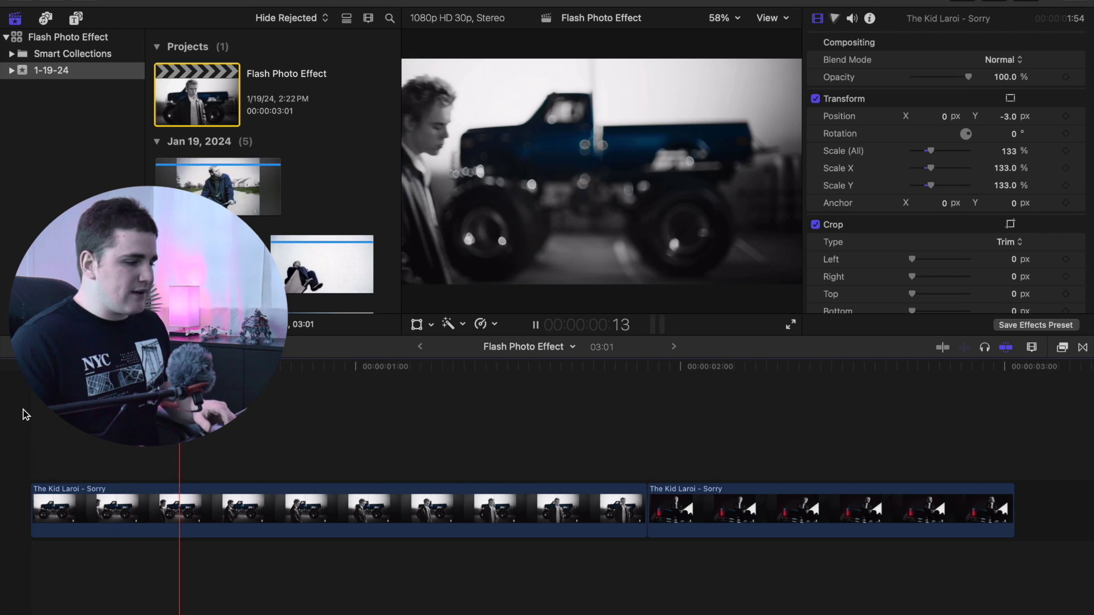
pyautogui.press('space')
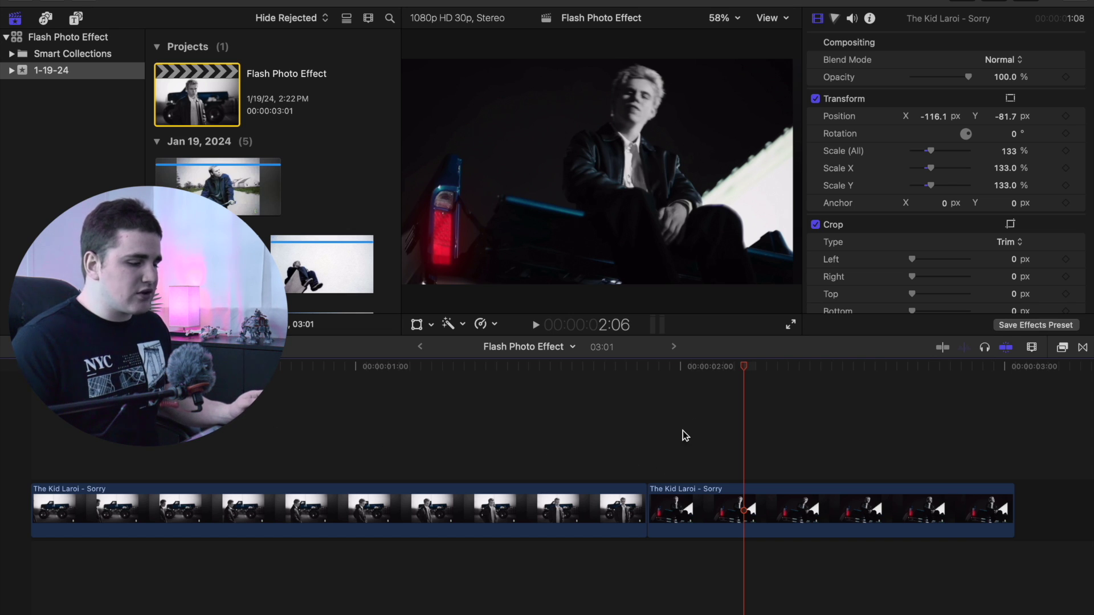
pyautogui.click(650, 433)
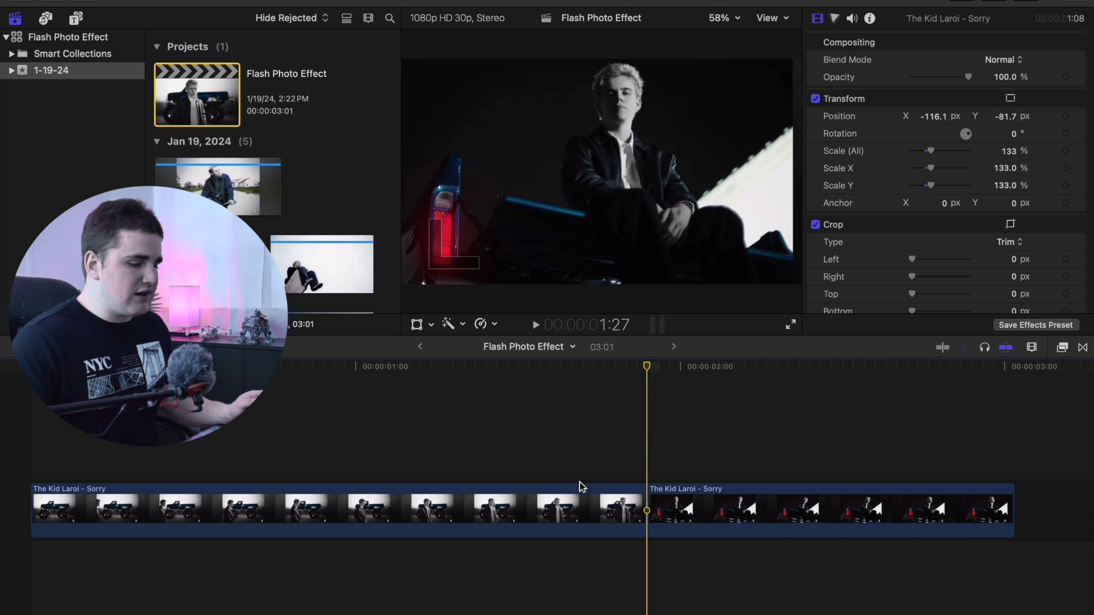
pyautogui.scroll(-5, 248, 184)
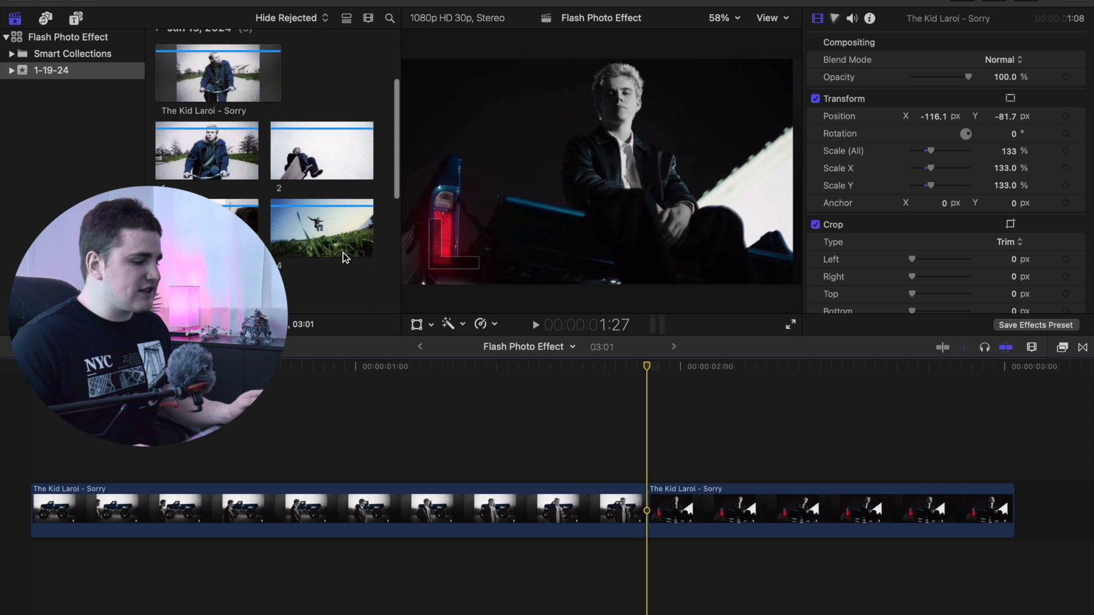
# Insert the selected browser photos 1–4 at the playhead cut
pyautogui.click(211, 151)
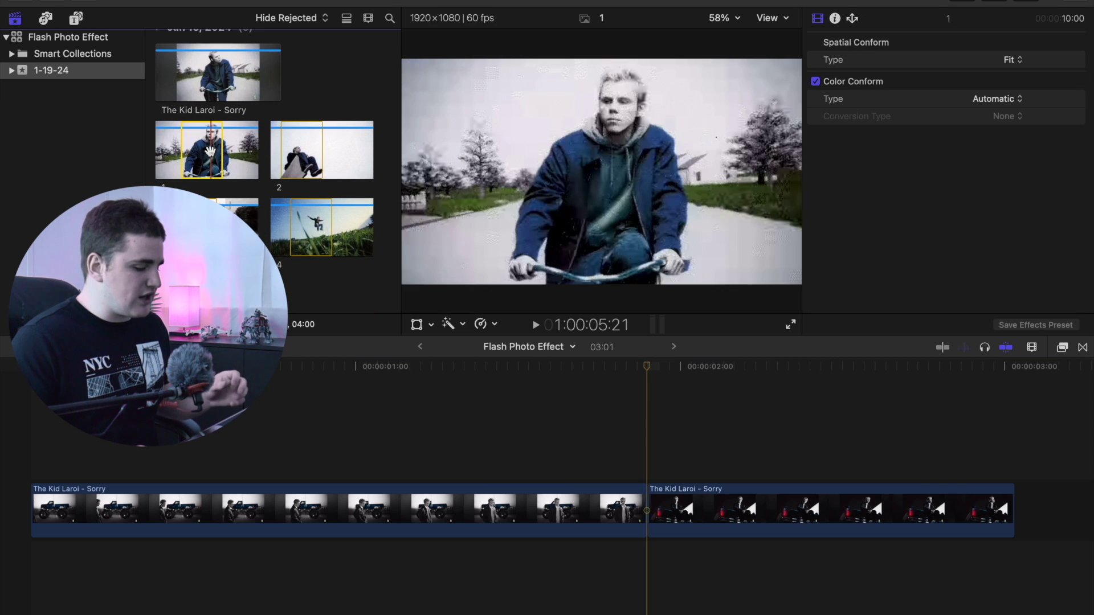
pyautogui.keyDown('shift'); pyautogui.click(299, 157); pyautogui.keyUp('shift')
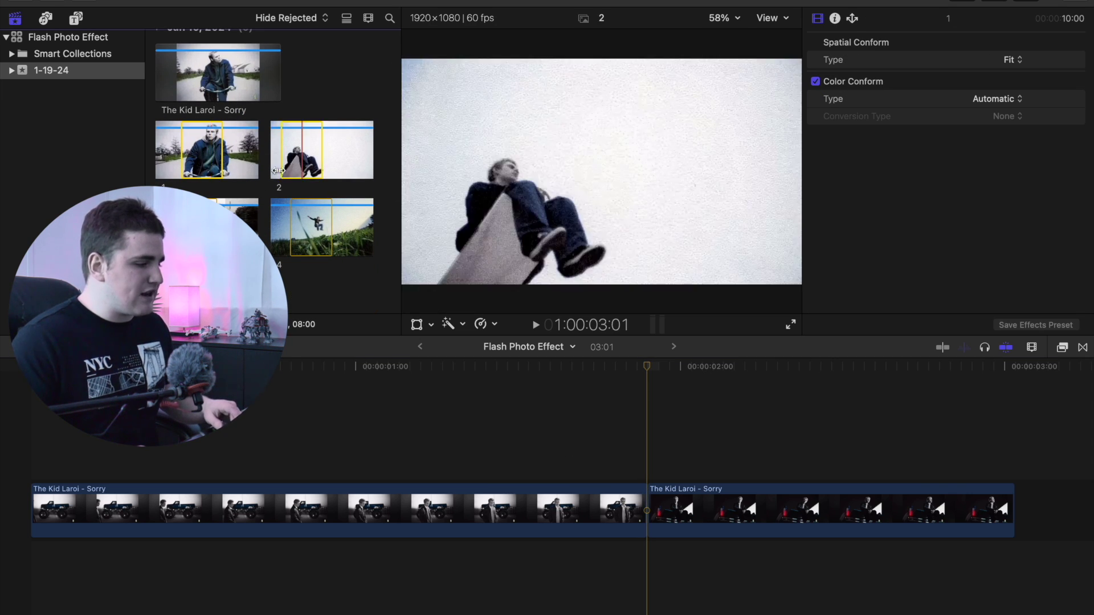
pyautogui.keyDown('shift'); pyautogui.click(321, 223); pyautogui.keyUp('shift')
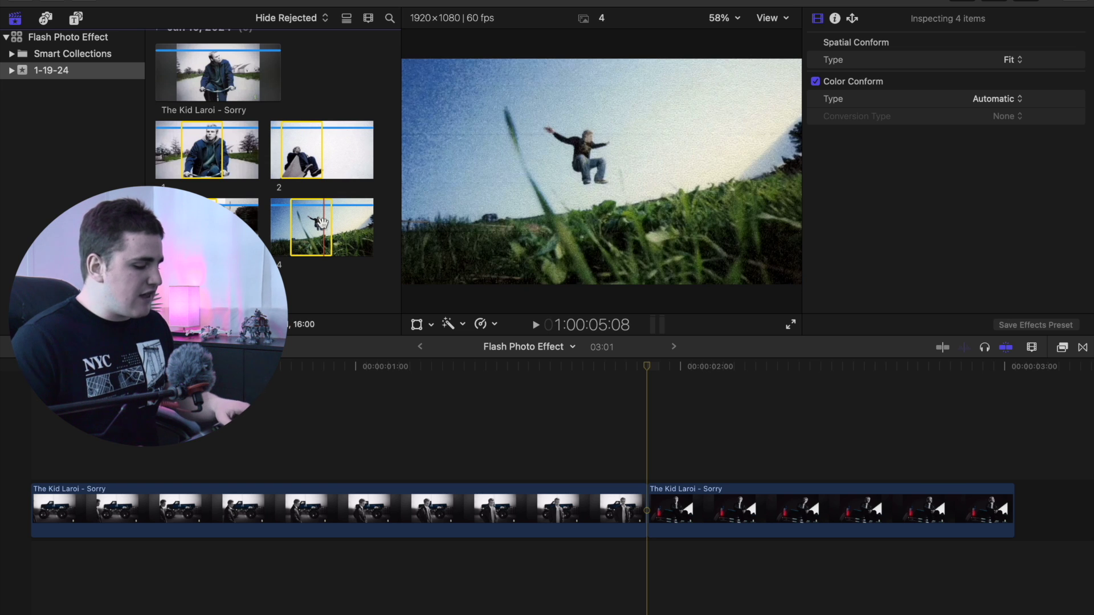
pyautogui.press('w')
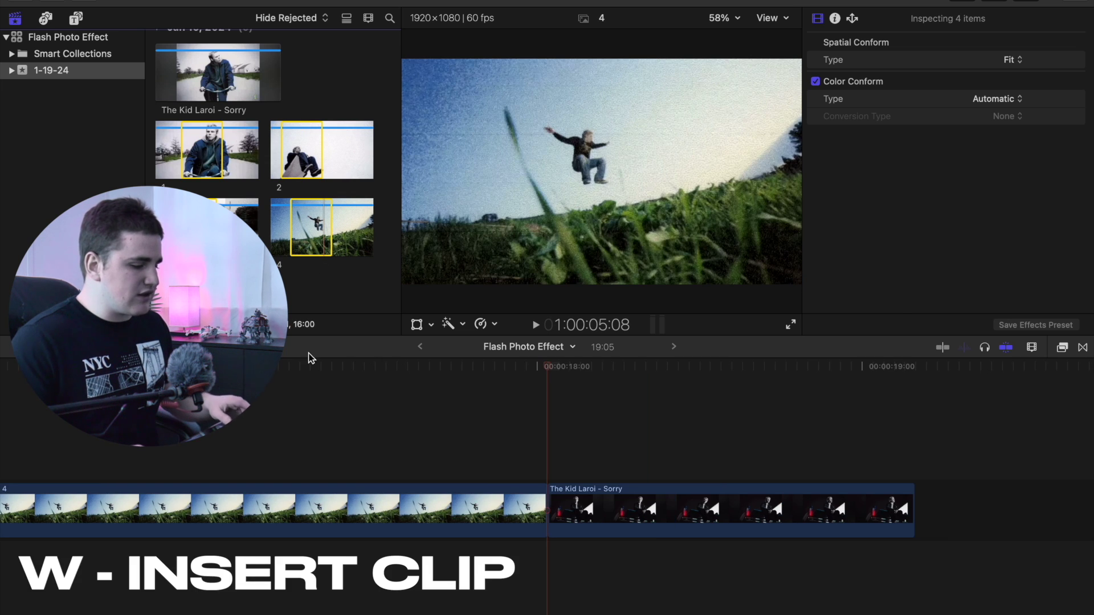
# Fit the project in the timeline and select the four inserted photo clips together
pyautogui.hotkey('shift', 'z')
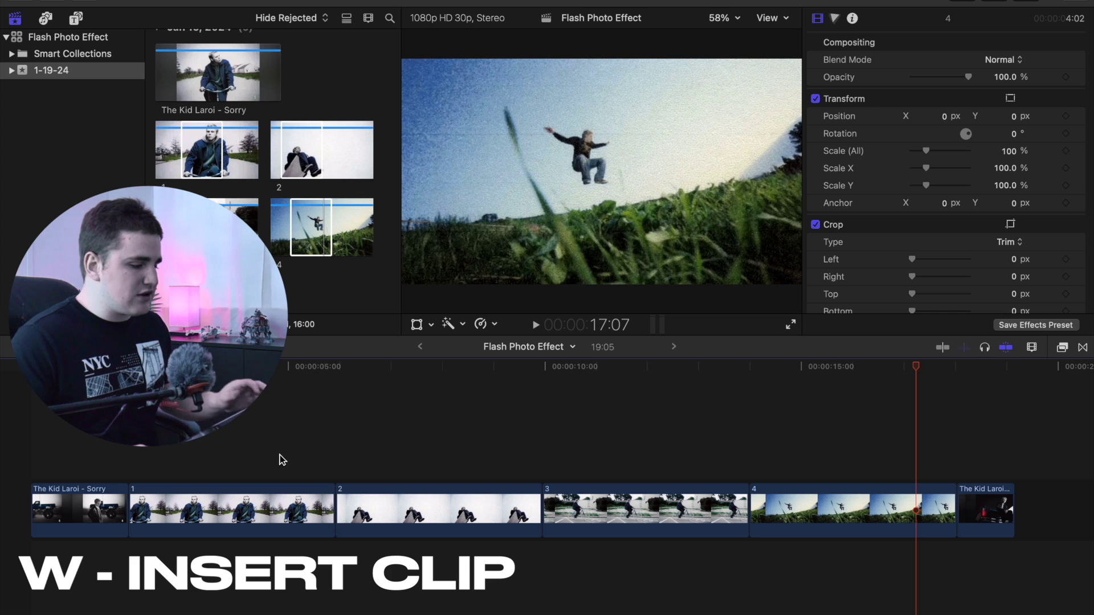
pyautogui.click(274, 456)
pyautogui.click(259, 455)
pyautogui.moveTo(281, 459); pyautogui.dragTo(781, 514)
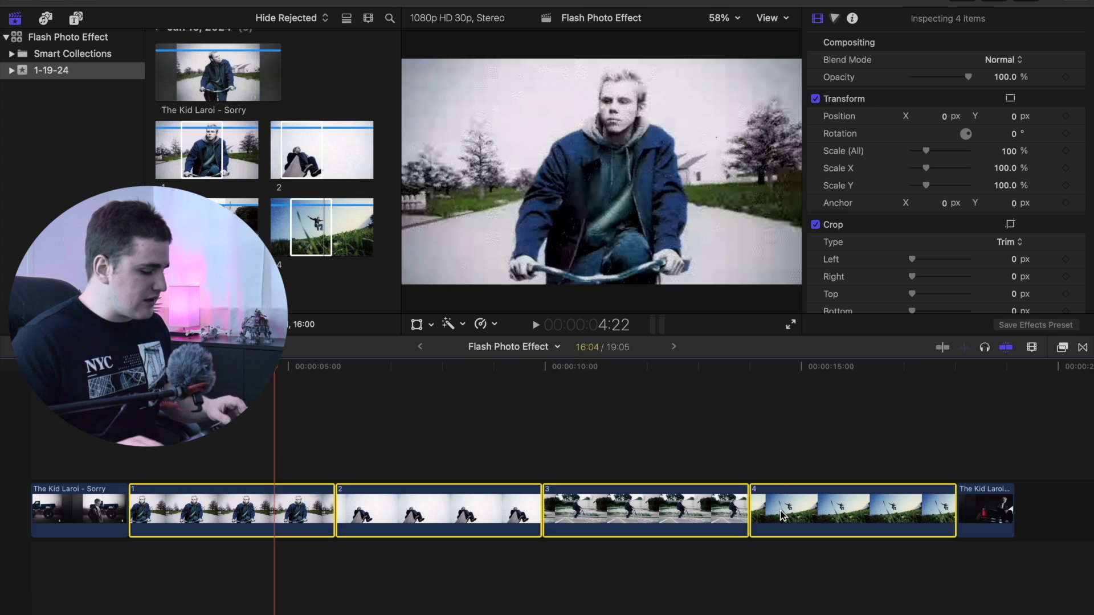
# Set the four photo clips' duration to 7 frames
pyautogui.hotkey('ctrl', 'd')
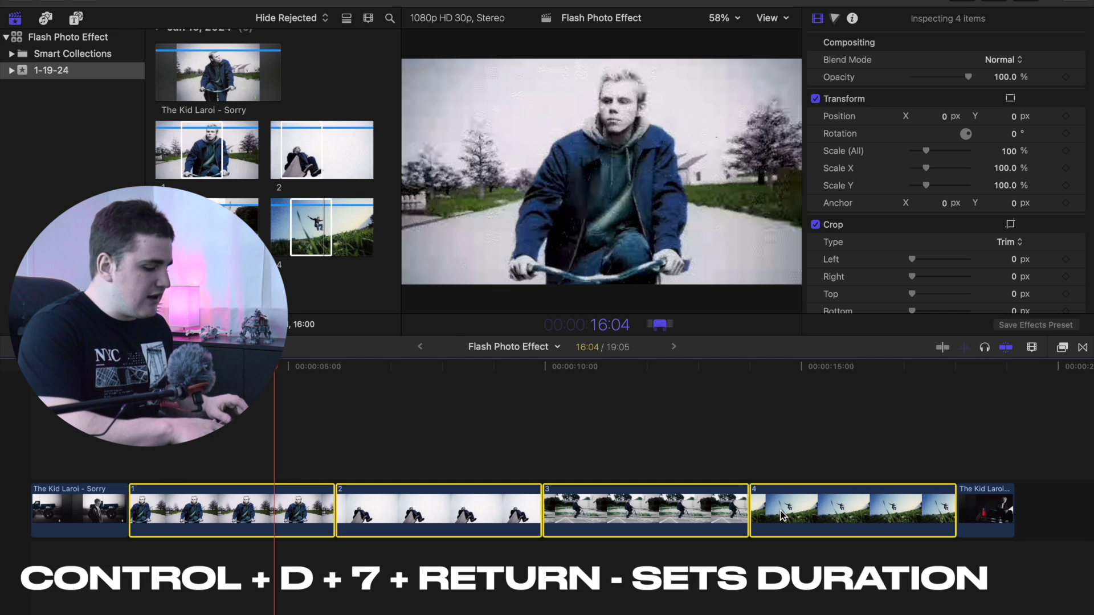
pyautogui.write('7')
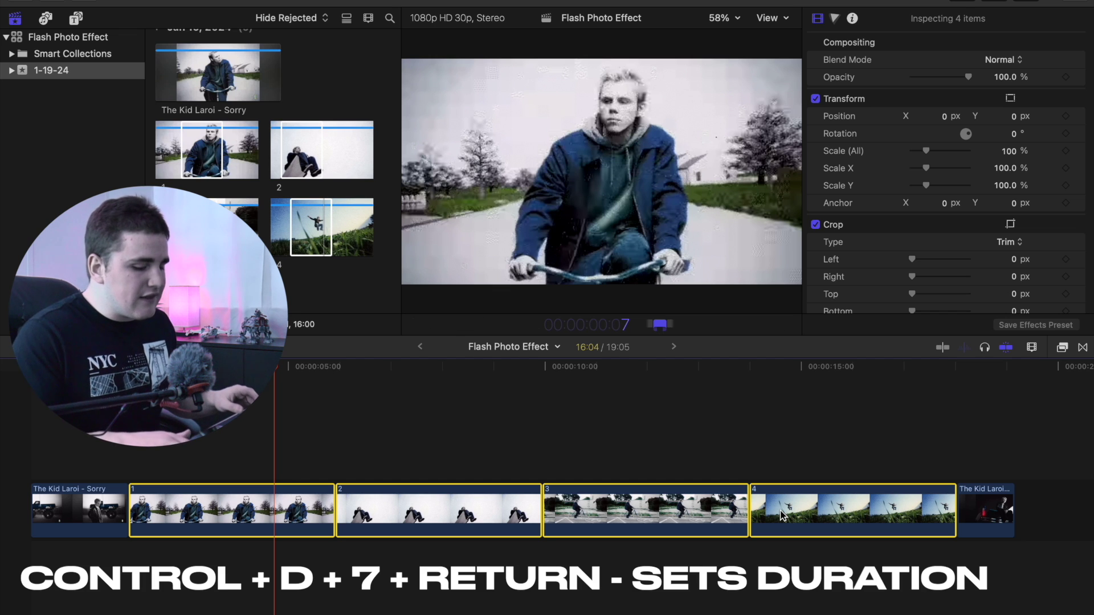
pyautogui.press('Return')
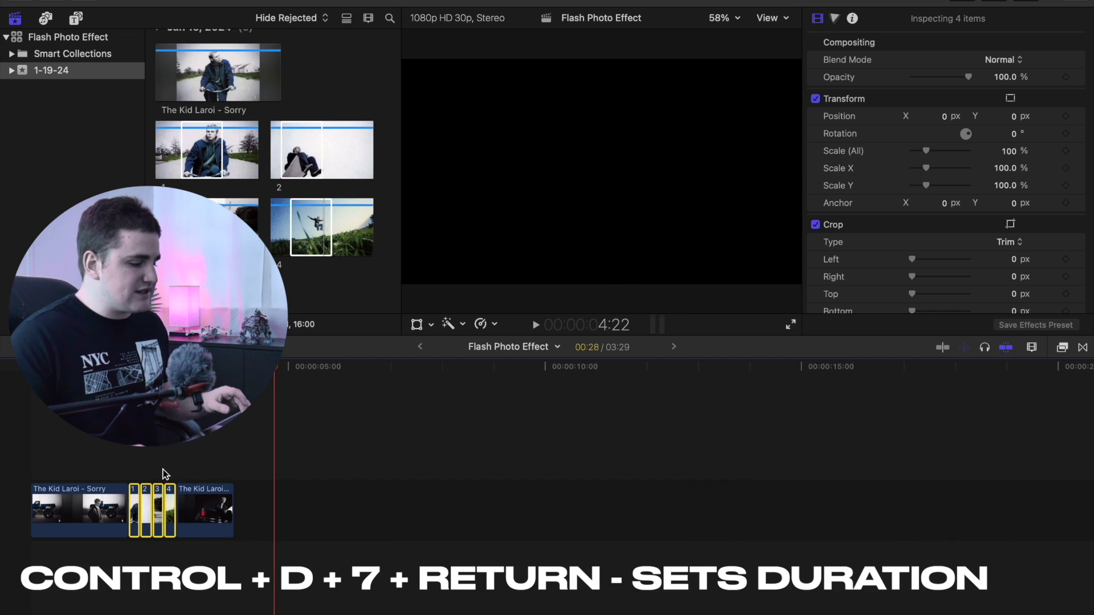
# Zoom in around the photos and play back the quick photo burst
pyautogui.click(126, 462)
pyautogui.hotkey('shift', 'z')
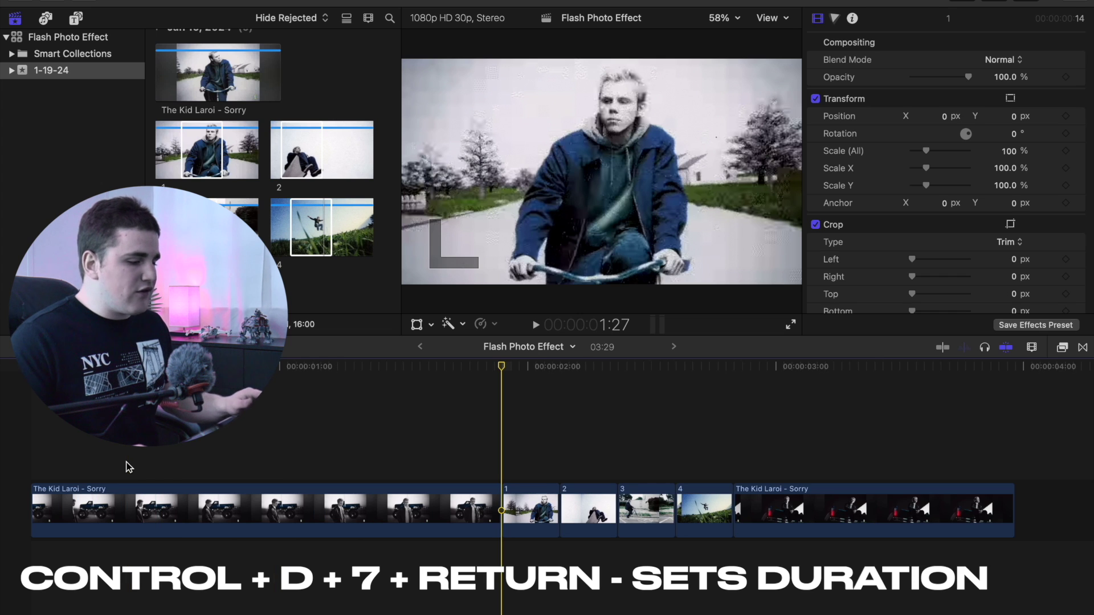
pyautogui.press('super+equal')
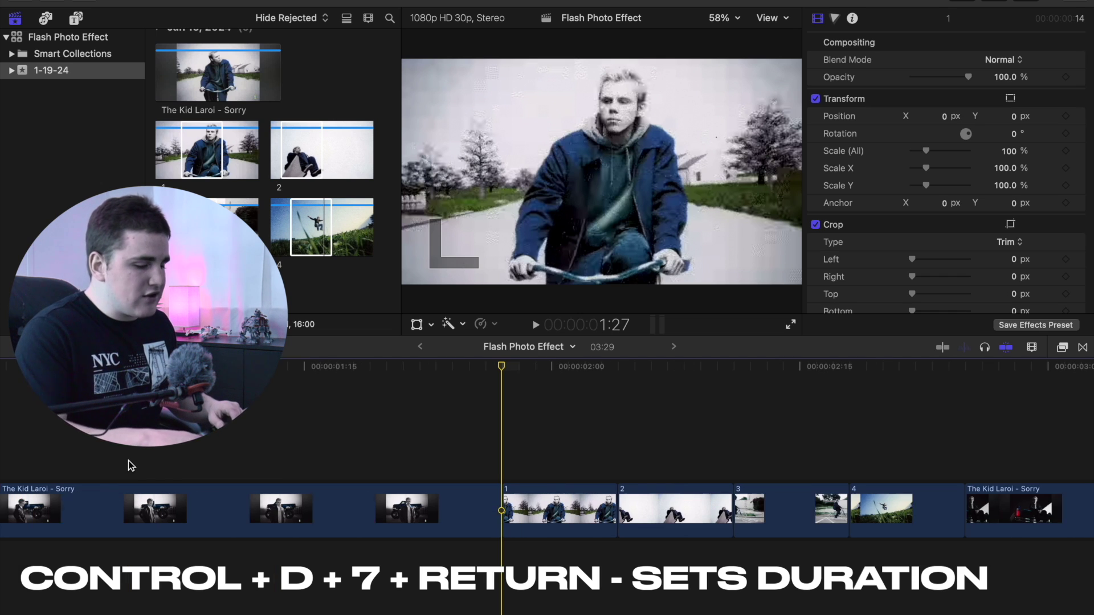
pyautogui.hscroll(4, 203, 446)
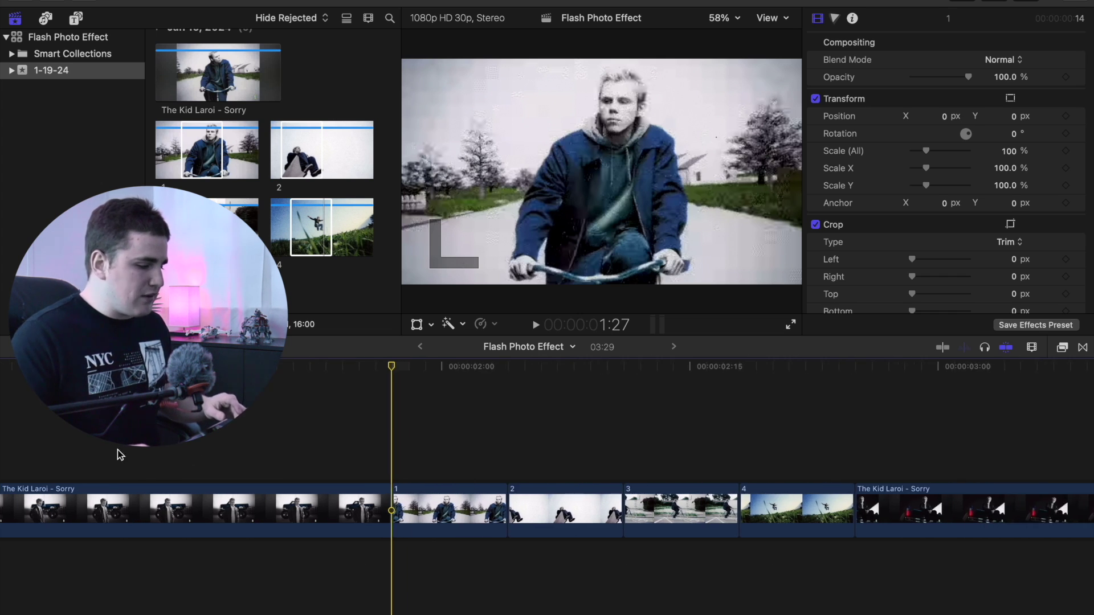
pyautogui.click(118, 449)
pyautogui.press('space')
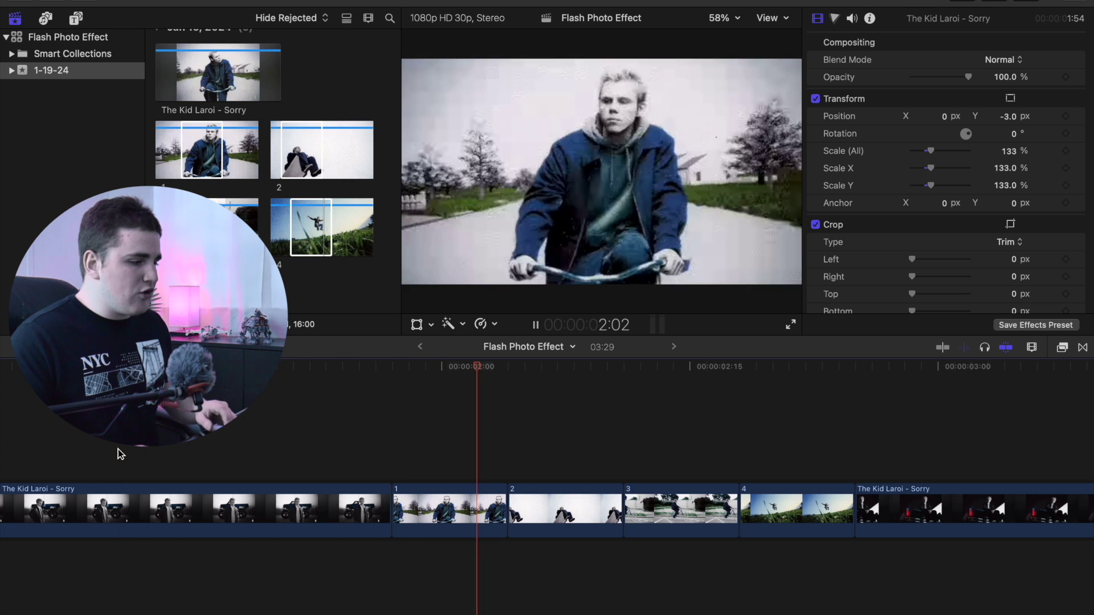
pyautogui.click(118, 449)
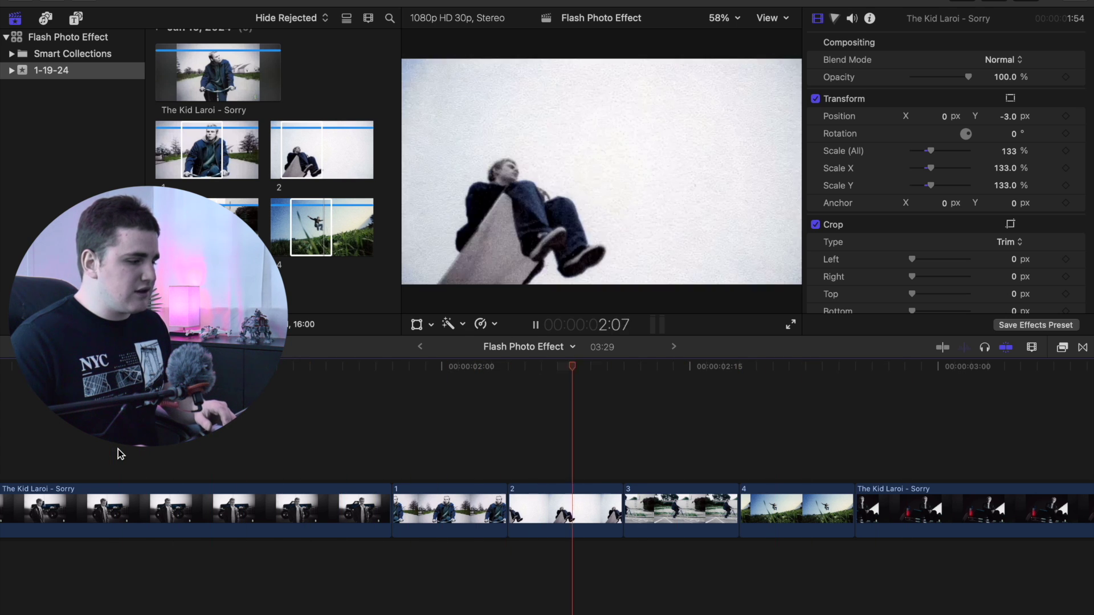
pyautogui.press('space')
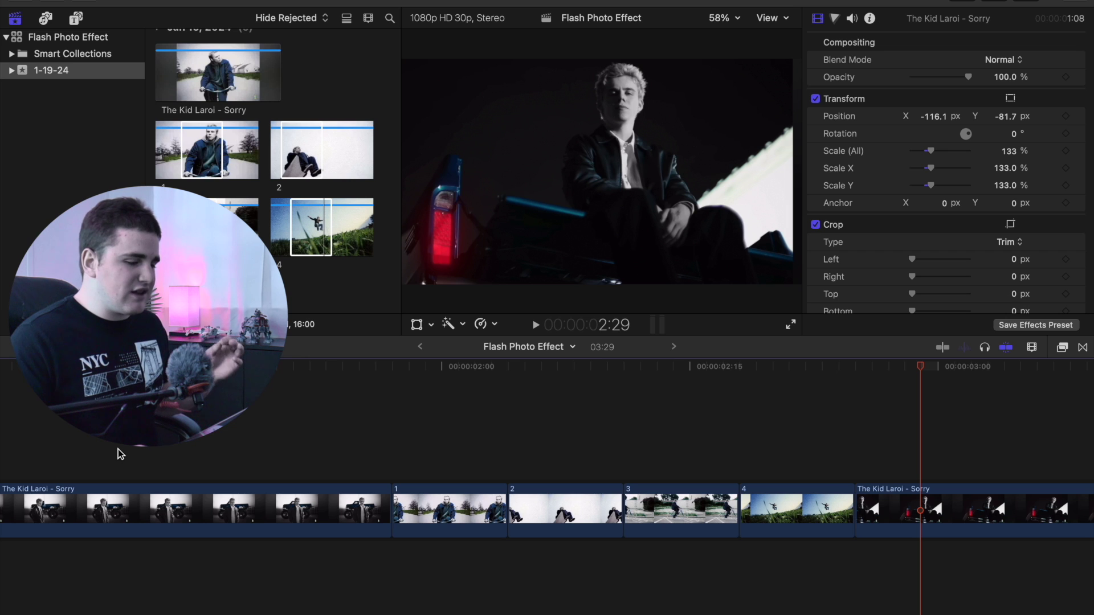
pyautogui.click(281, 449)
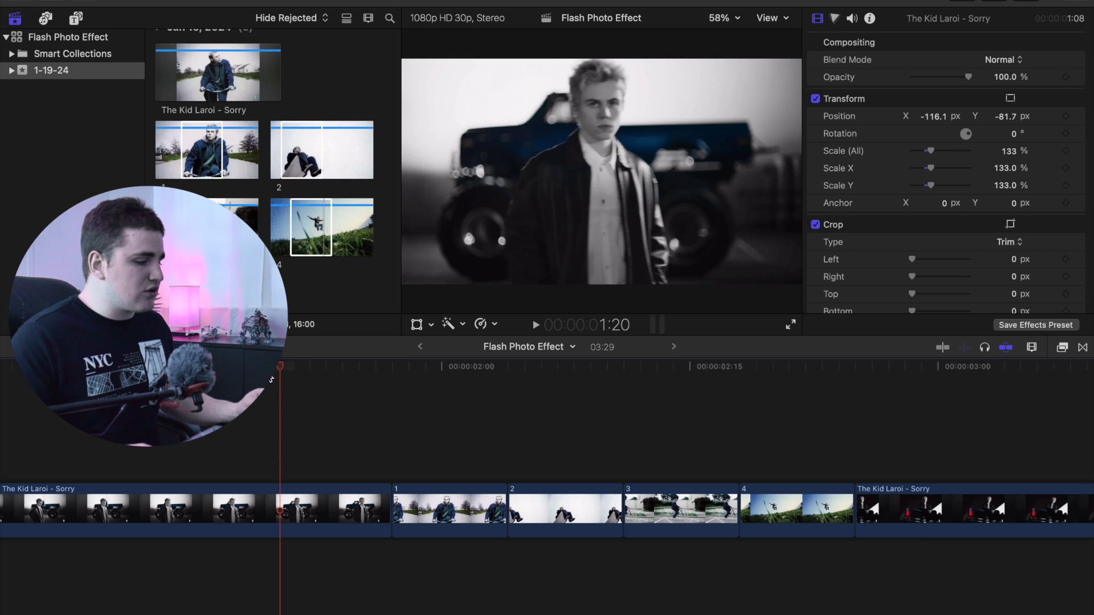
pyautogui.scroll(-8, 282, 255)
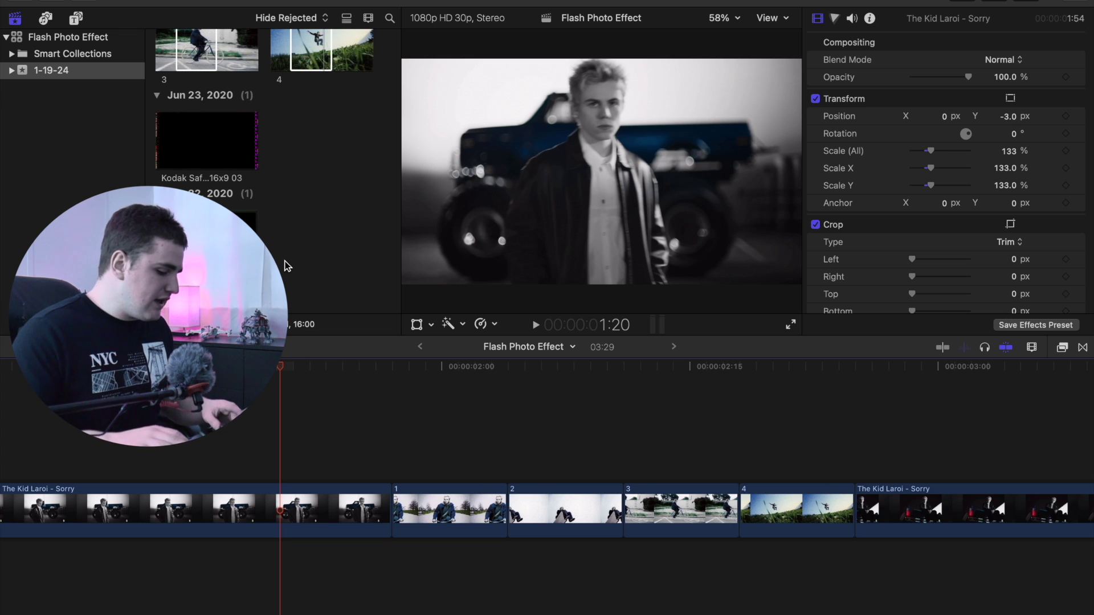
# Open the Import window and preview the Kodak 200, Kodak 400t and Green Safety film borders
pyautogui.press('super+i')
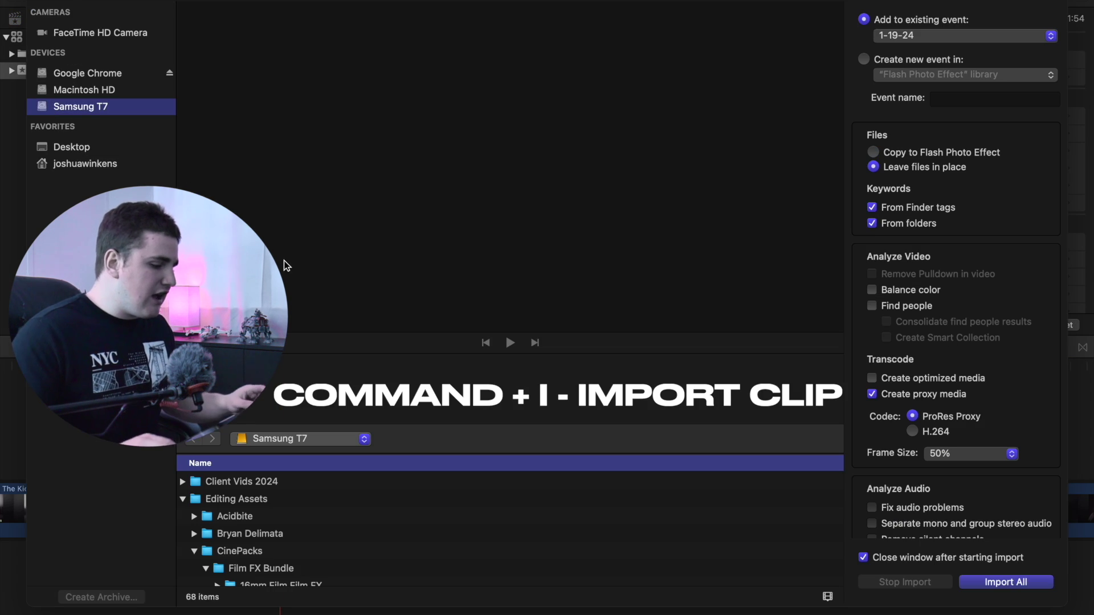
pyautogui.scroll(-1, 231, 506)
pyautogui.scroll(-5, 228, 503)
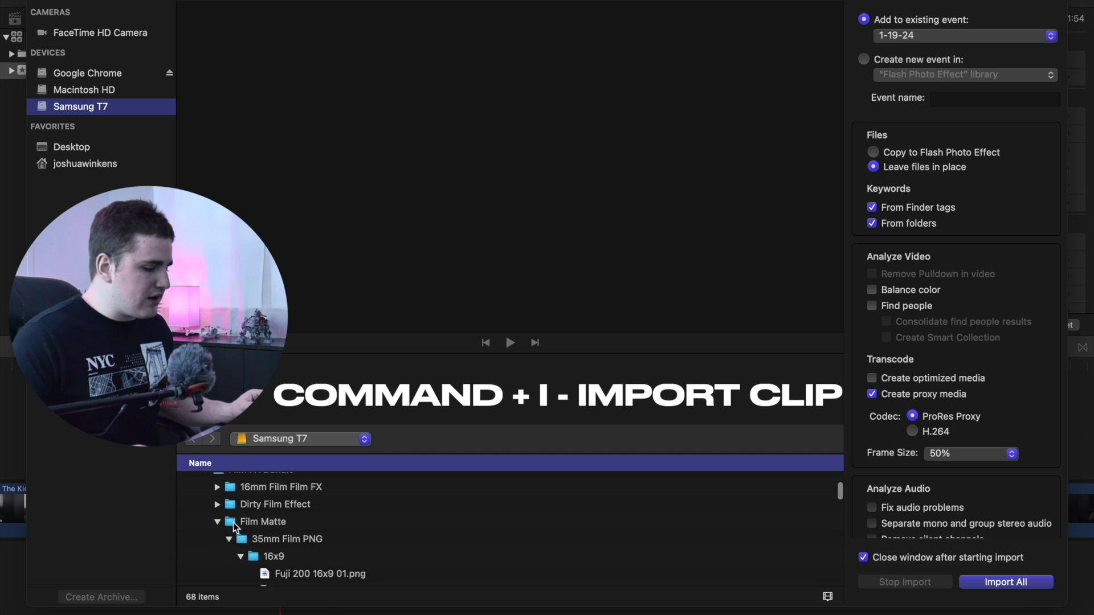
pyautogui.scroll(-1, 236, 521)
pyautogui.scroll(-3, 222, 519)
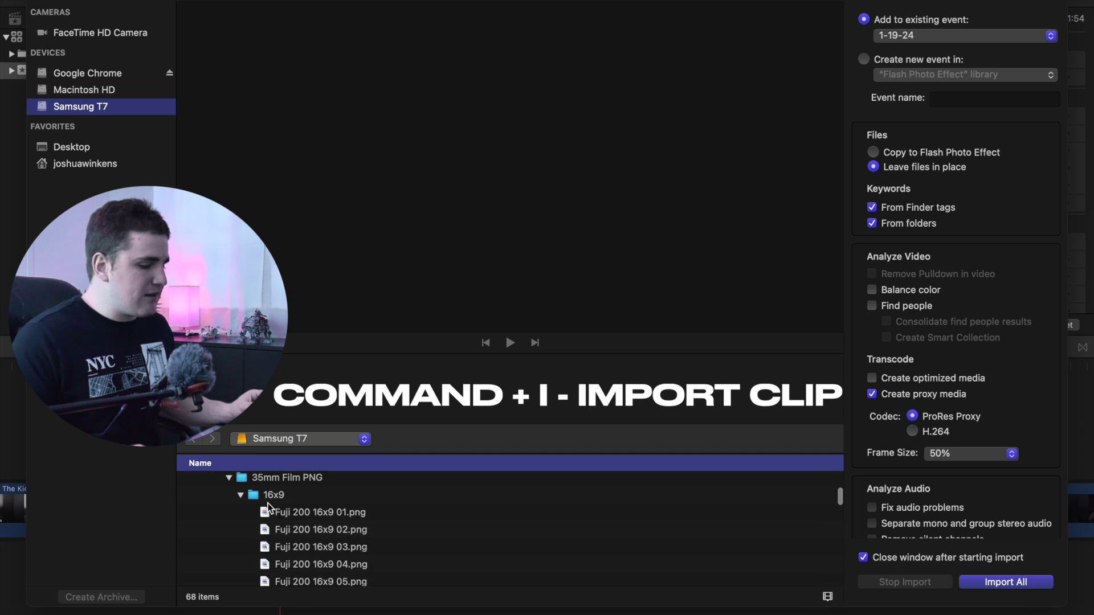
pyautogui.scroll(-10, 266, 507)
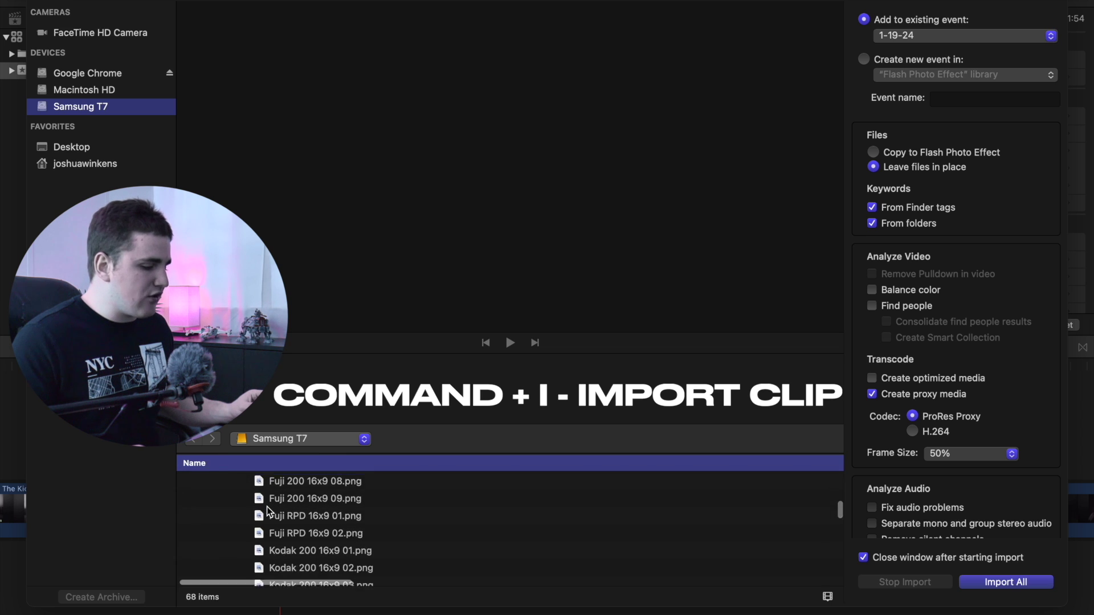
pyautogui.click(285, 520)
pyautogui.scroll(-3, 287, 518)
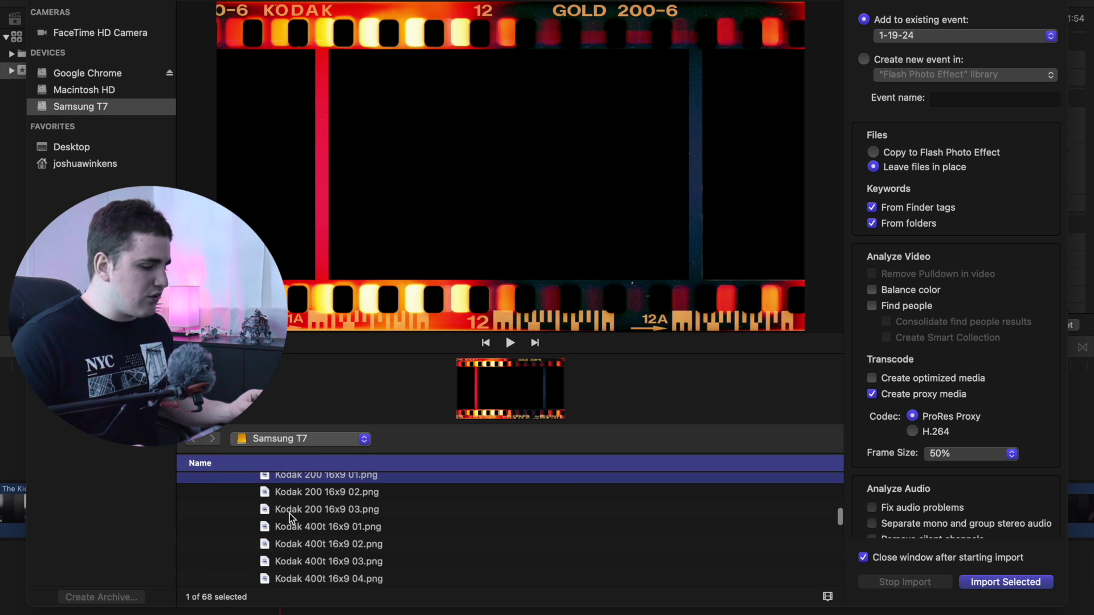
pyautogui.click(291, 507)
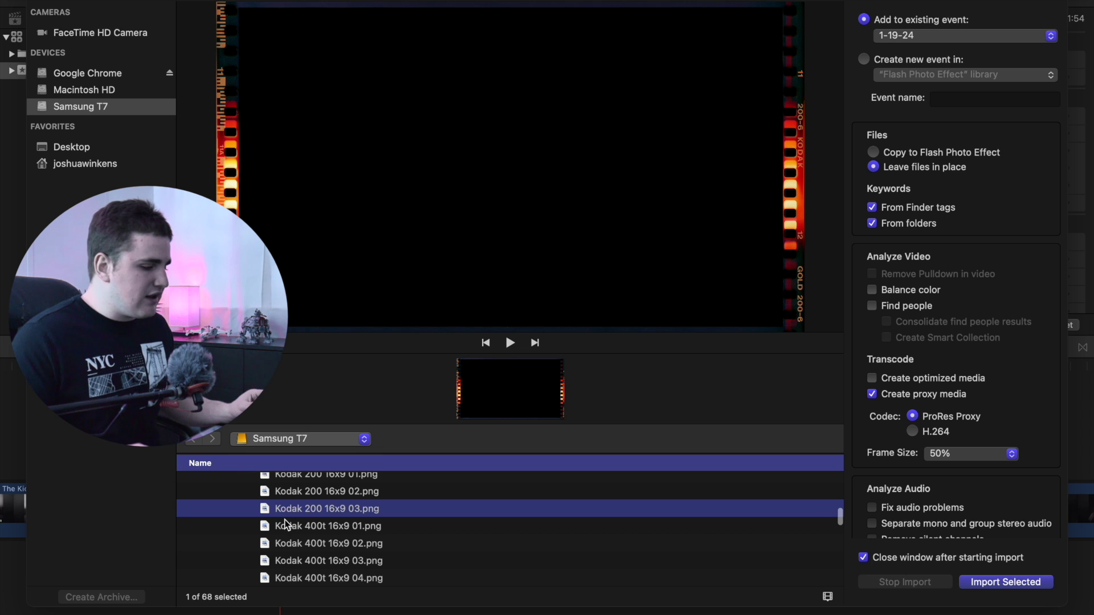
pyautogui.click(299, 524)
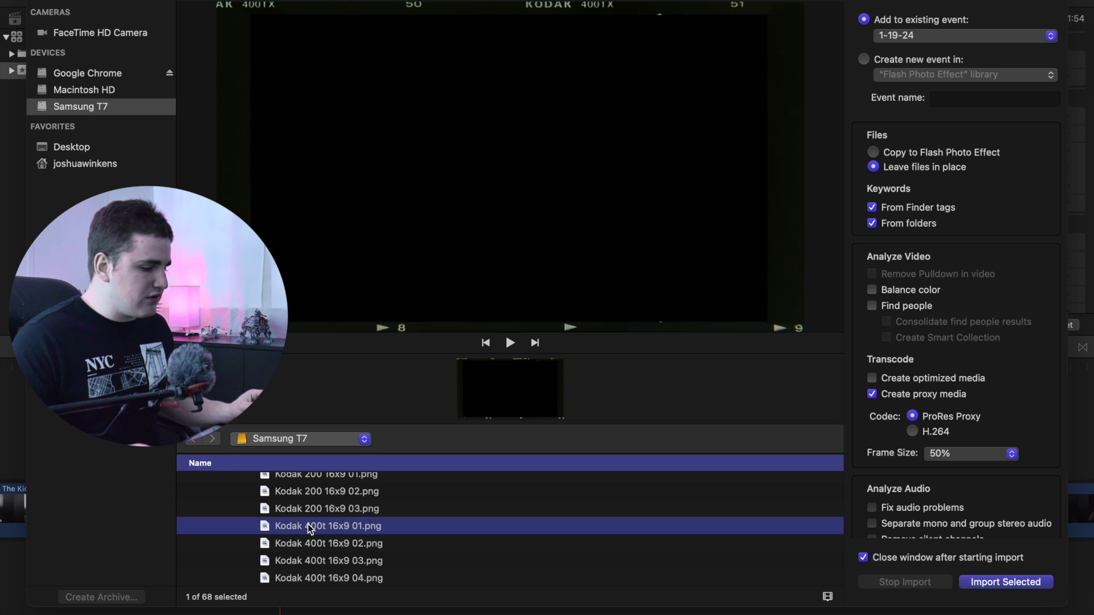
pyautogui.scroll(-3, 302, 525)
pyautogui.click(310, 509)
pyautogui.click(316, 518)
pyautogui.scroll(-1, 314, 507)
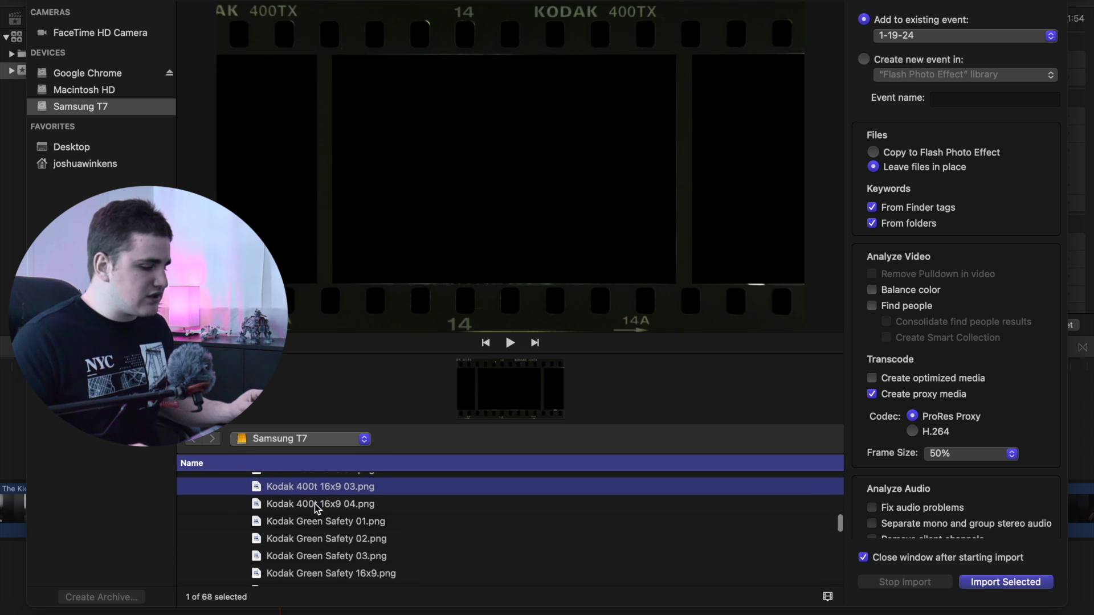
pyautogui.click(306, 522)
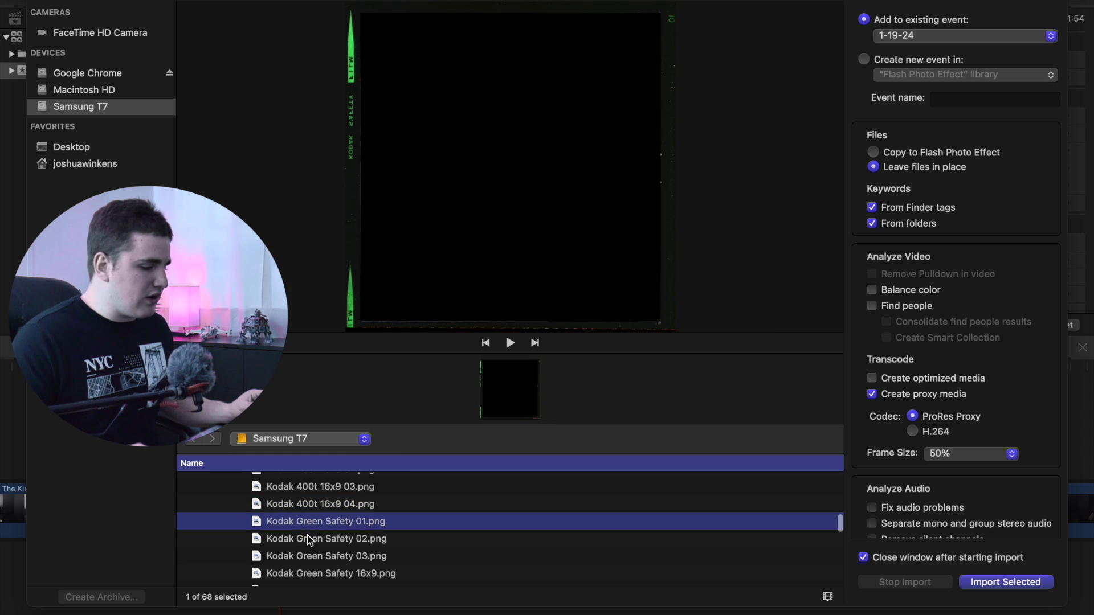
# Preview the Kodak Safety and Vintage B&W borders, then import the chosen borders including Vintage B&W Film 16x9 03
pyautogui.click(308, 540)
pyautogui.scroll(-4, 320, 518)
pyautogui.click(320, 516)
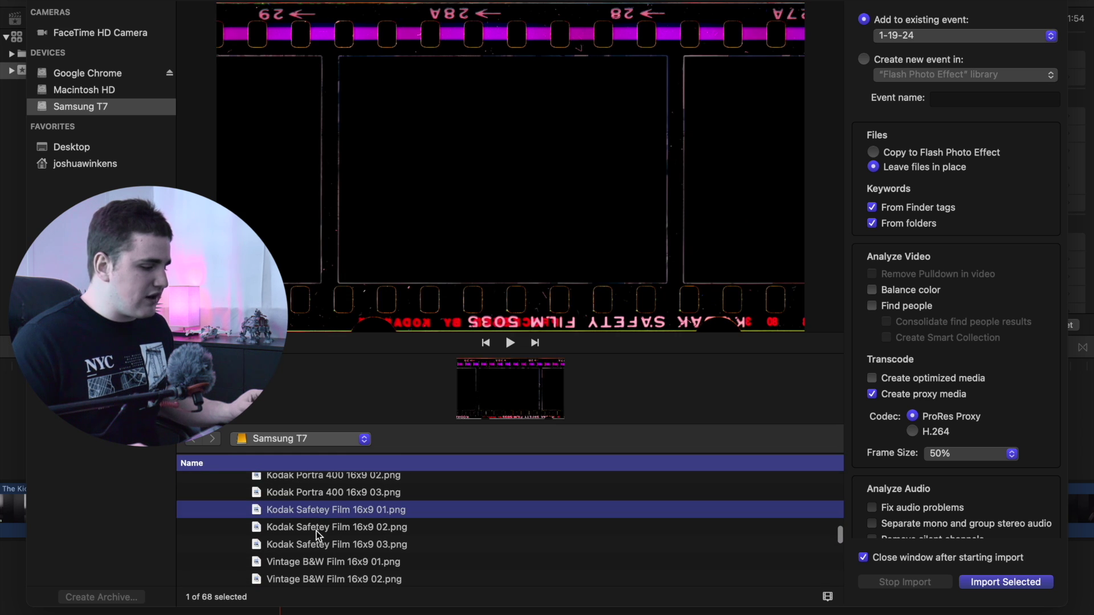
pyautogui.click(316, 531)
pyautogui.scroll(-3, 319, 516)
pyautogui.click(319, 502)
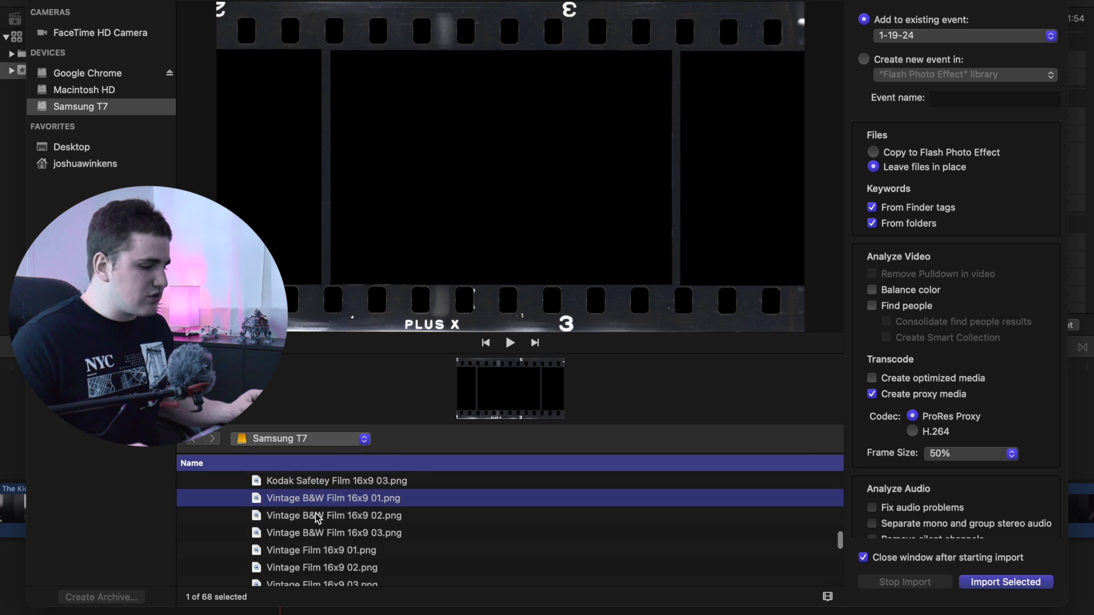
pyautogui.click(317, 517)
pyautogui.click(315, 535)
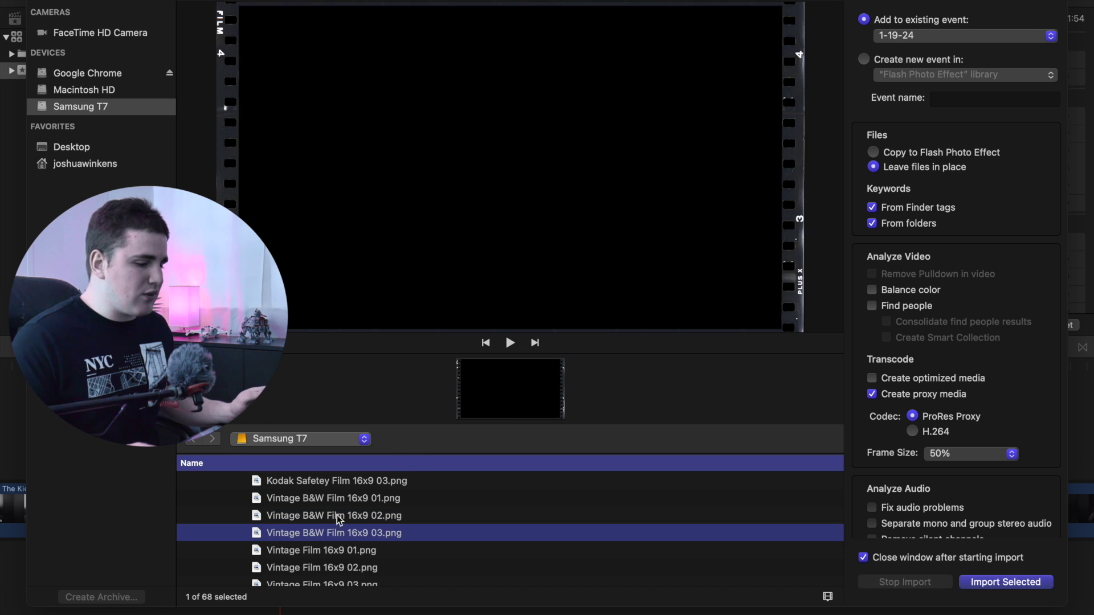
pyautogui.click(989, 584)
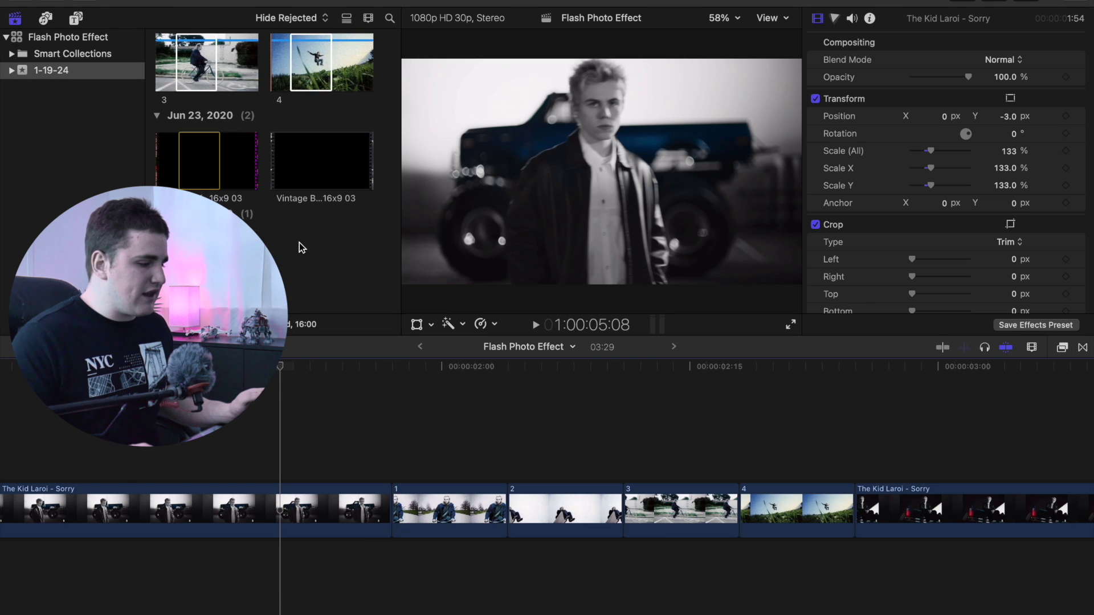
# Place the Vintage B&W Film 16x9 03 and Kodak Safety borders above photos 1 and 2, trimmed to each
pyautogui.click(309, 207)
pyautogui.moveTo(317, 203); pyautogui.dragTo(396, 422)
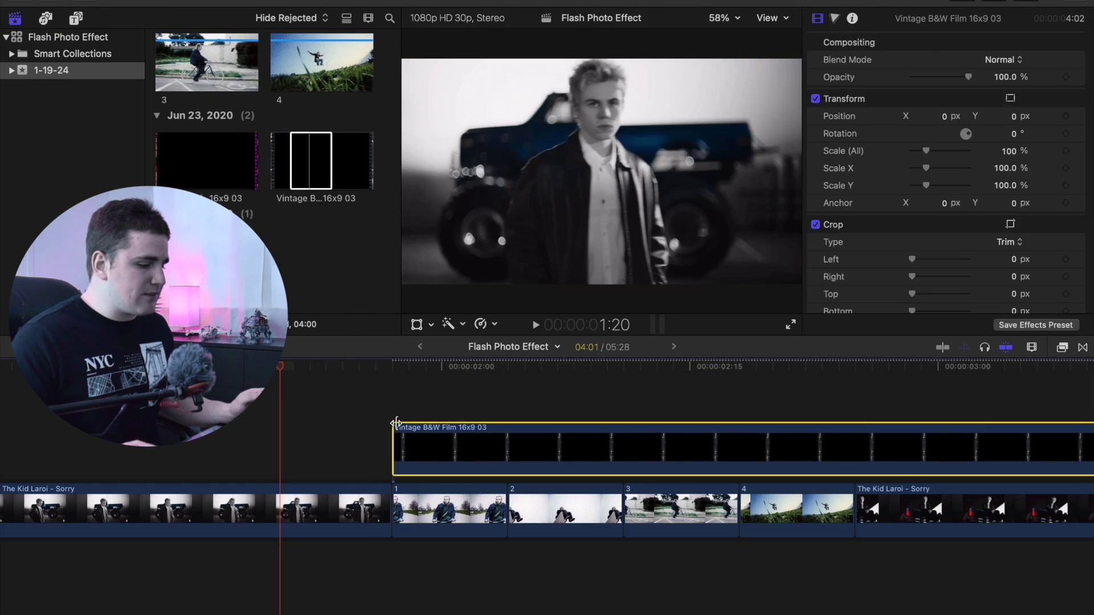
pyautogui.click(507, 413)
pyautogui.click(509, 446)
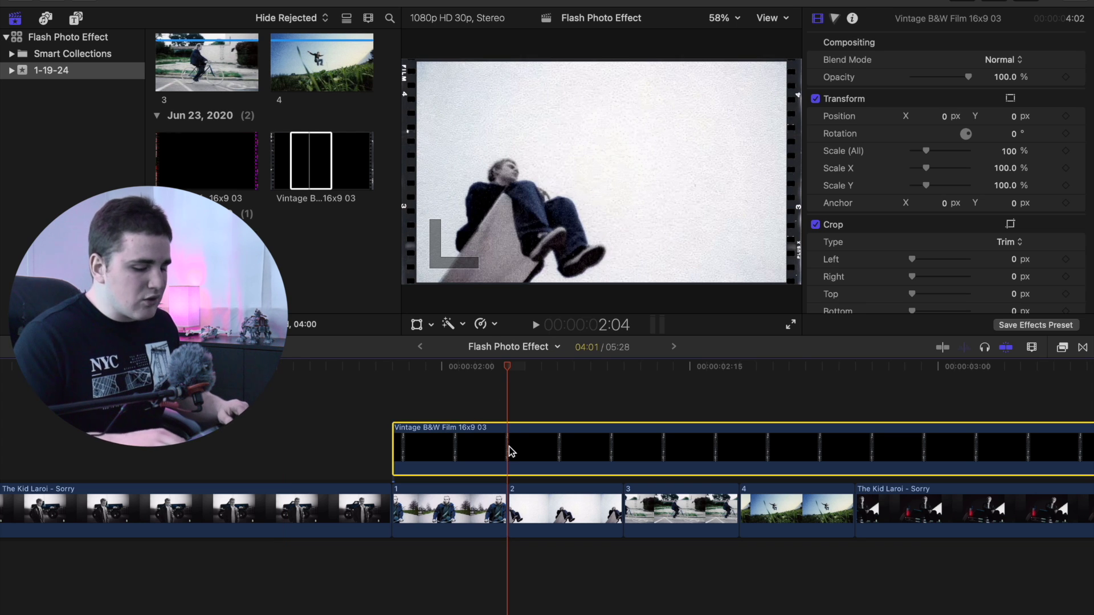
pyautogui.hotkey('alt', ']')
pyautogui.moveTo(188, 166); pyautogui.dragTo(527, 414)
pyautogui.click(627, 444)
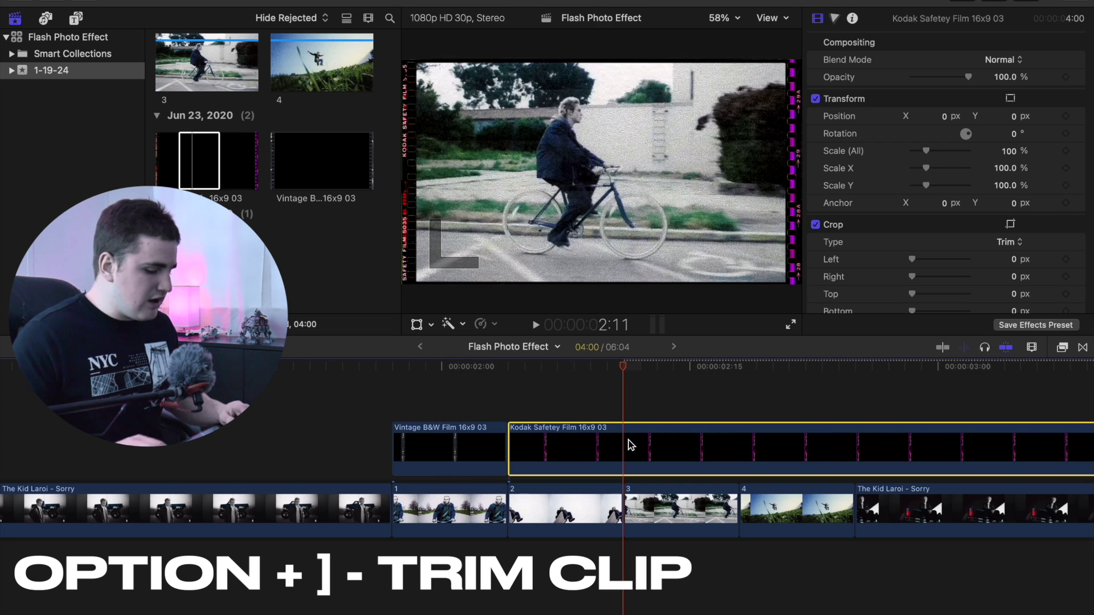
pyautogui.hotkey('alt', ']')
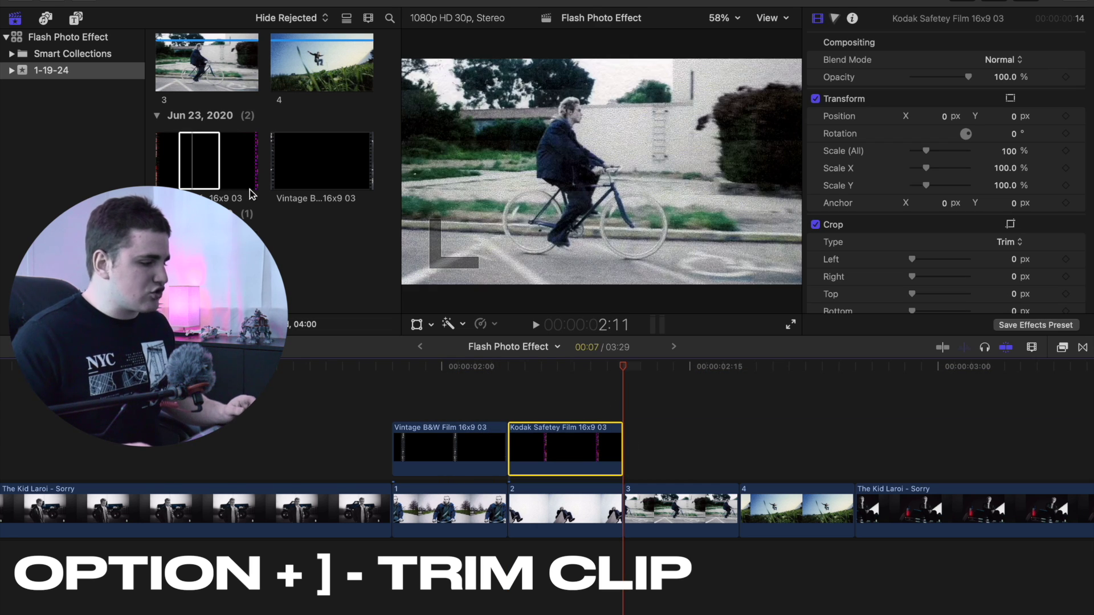
# Place the Kodak Green Safety and Kodak 400t 16x9 01 borders above photos 3 and 4, trimmed to each
pyautogui.hscroll(3, 322, 352)
pyautogui.click(288, 285)
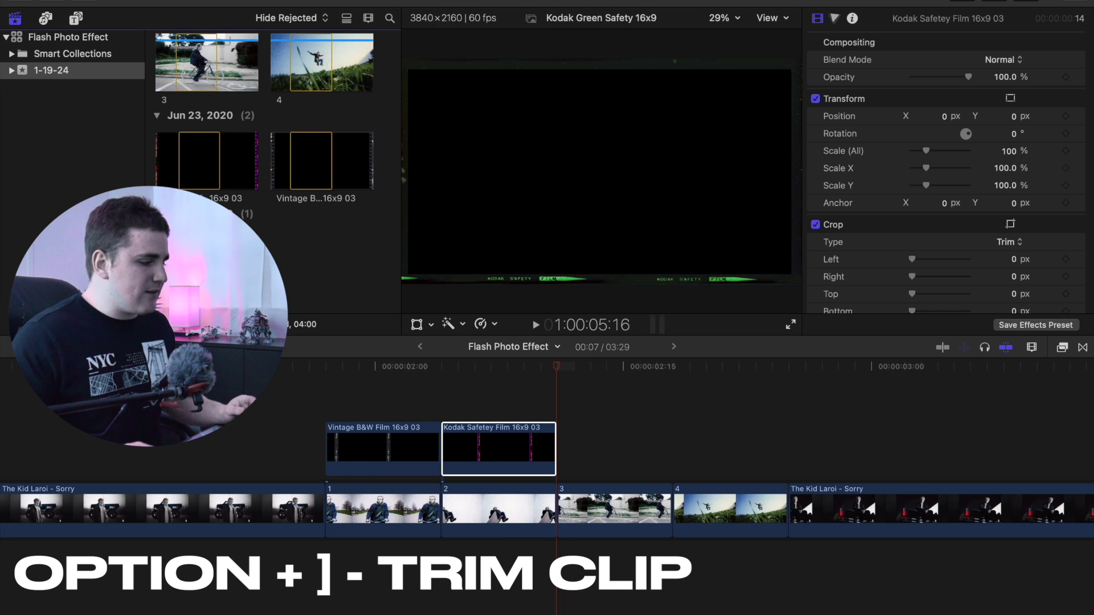
pyautogui.moveTo(287, 285); pyautogui.dragTo(567, 416)
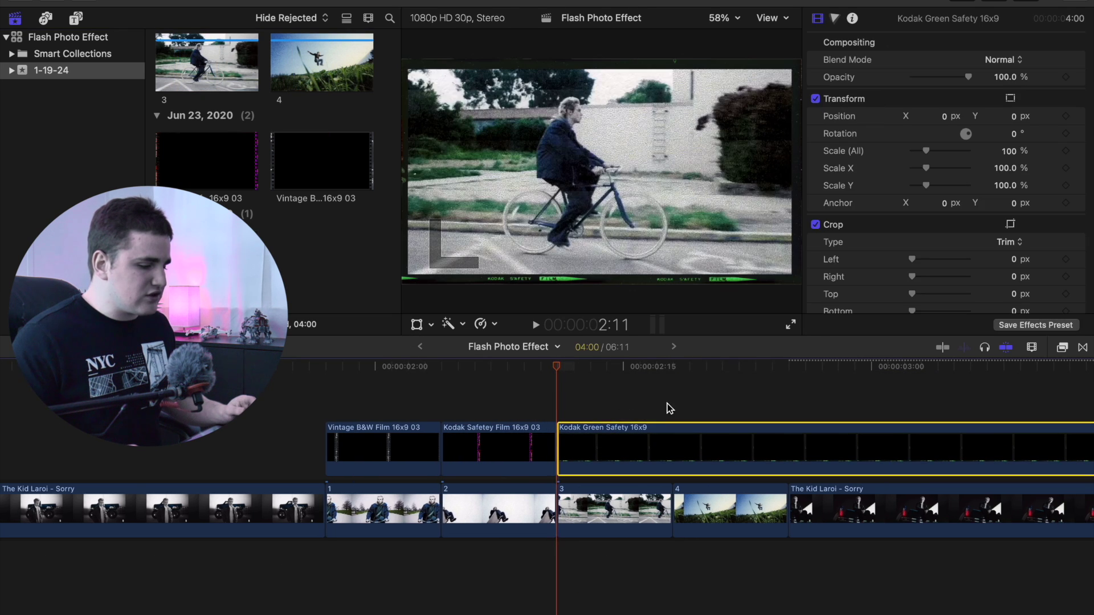
pyautogui.click(674, 447)
pyautogui.hotkey('alt', ']')
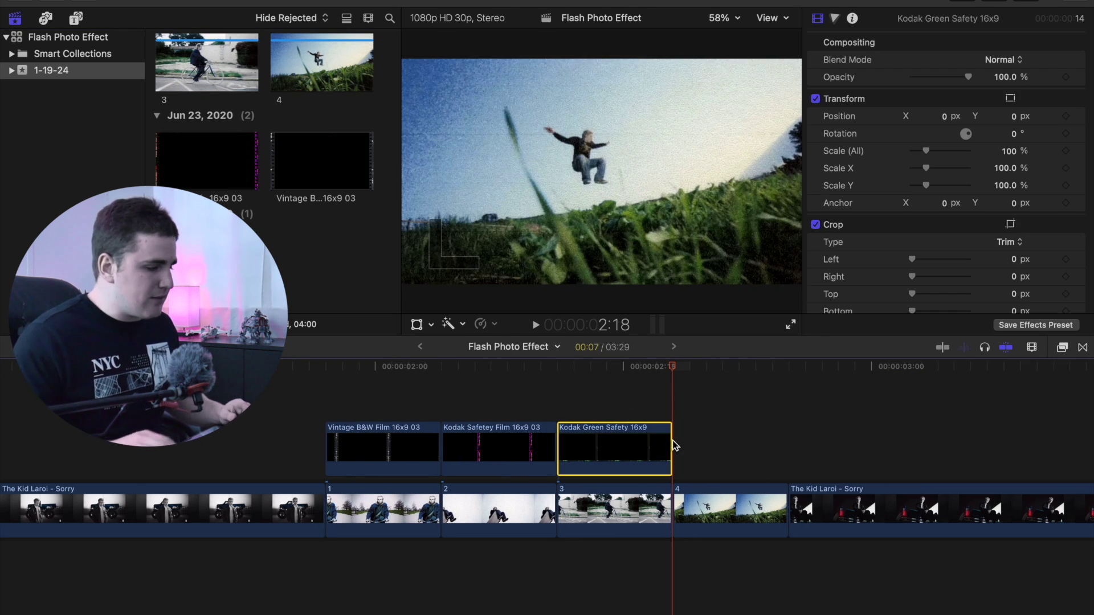
pyautogui.scroll(-3, 265, 171)
pyautogui.click(208, 262)
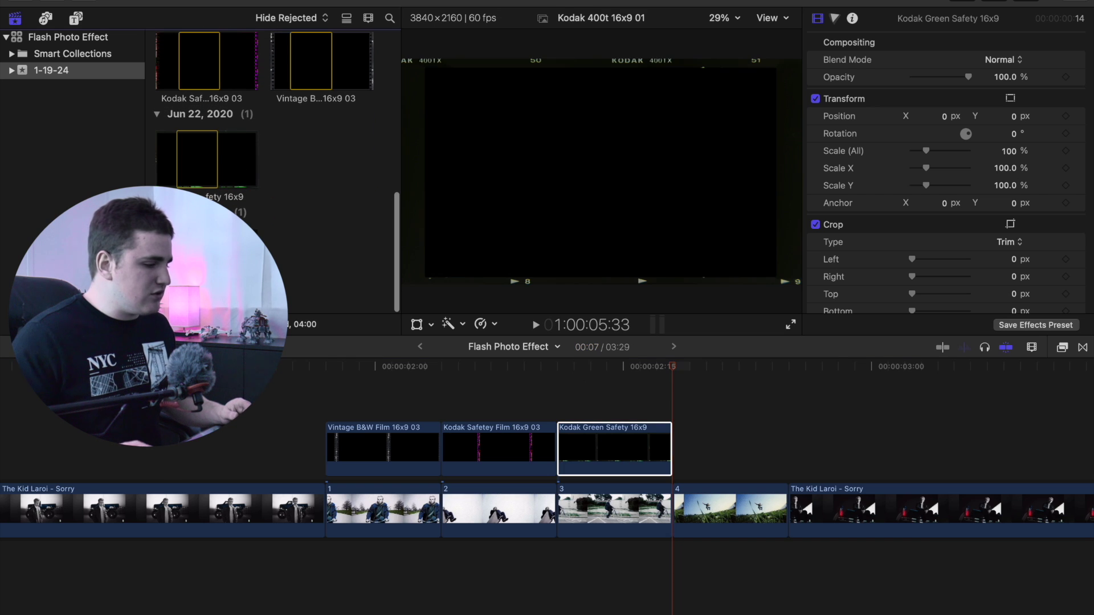
pyautogui.moveTo(208, 262); pyautogui.dragTo(673, 403)
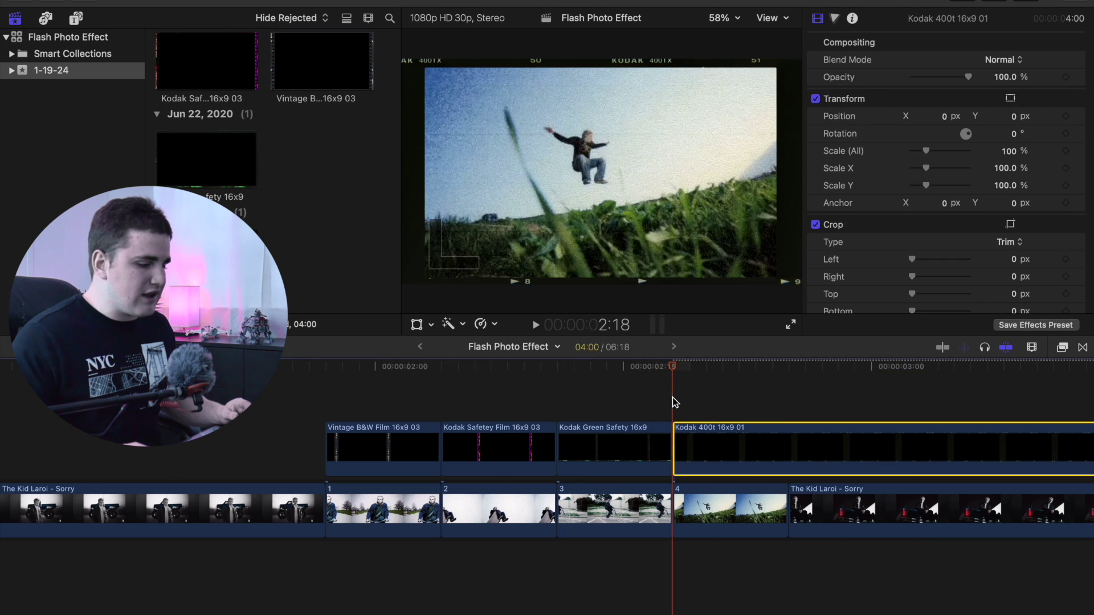
pyautogui.click(788, 448)
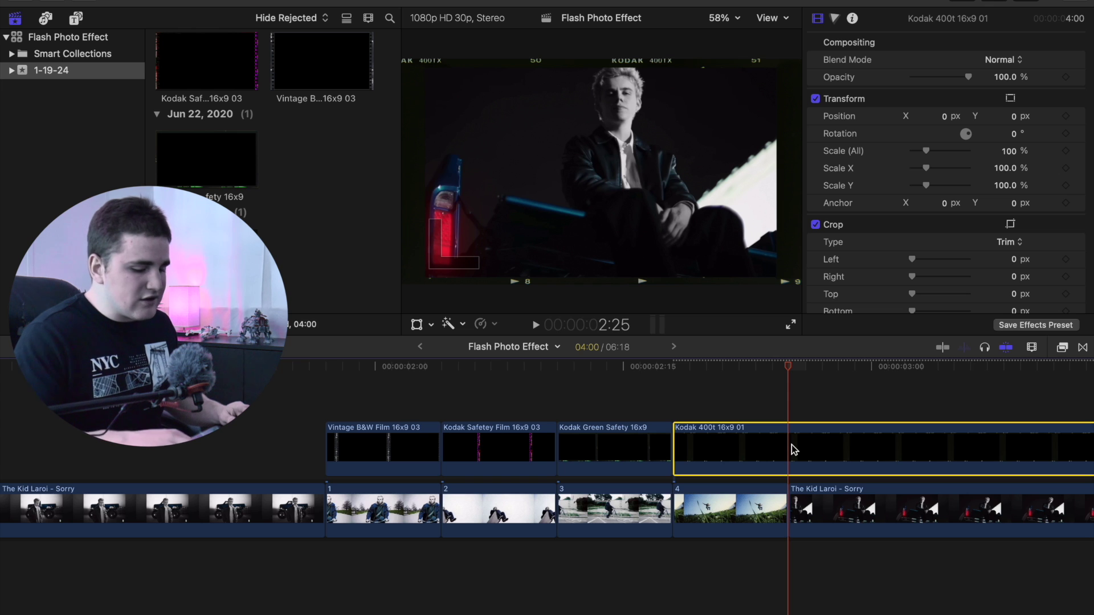
pyautogui.hotkey('alt', ']')
# Play back the bordered photo sequence and select the Vintage B&W border clip
pyautogui.click(194, 440)
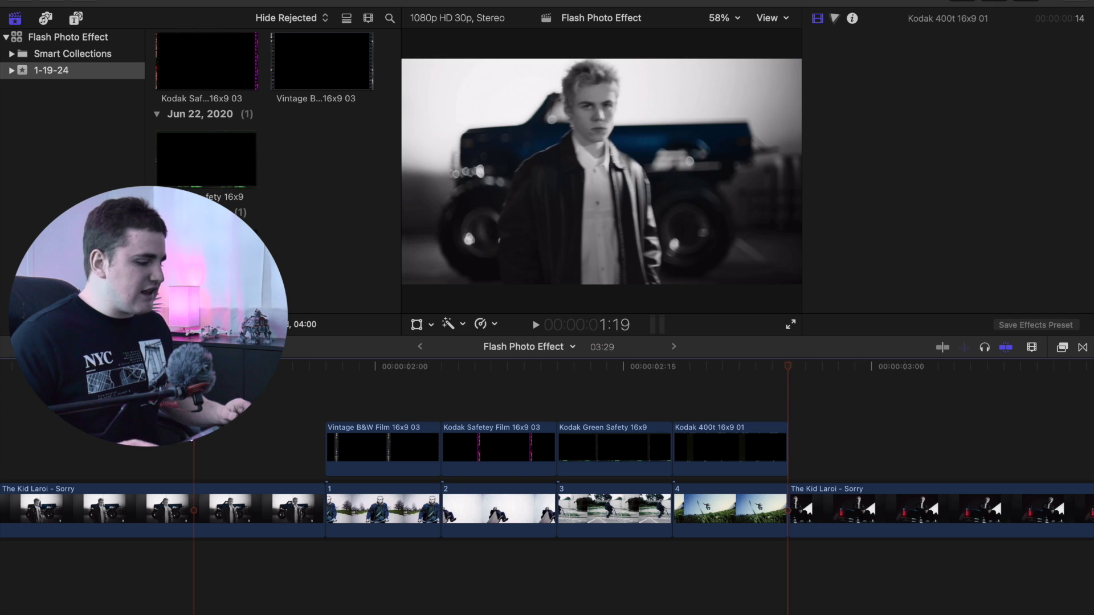
pyautogui.press('space')
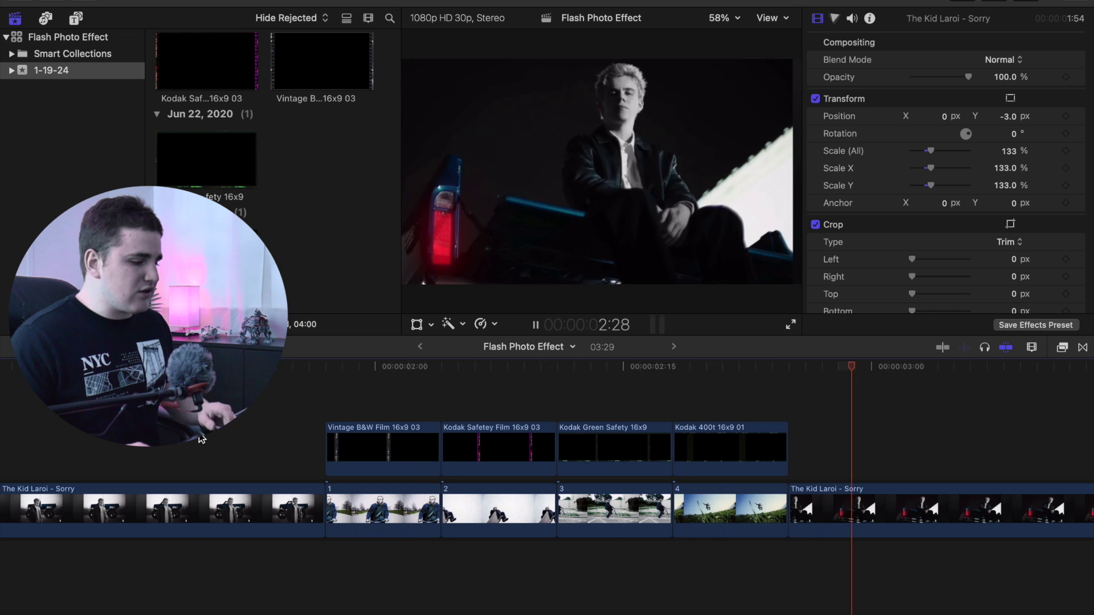
pyautogui.press('space')
pyautogui.click(350, 428)
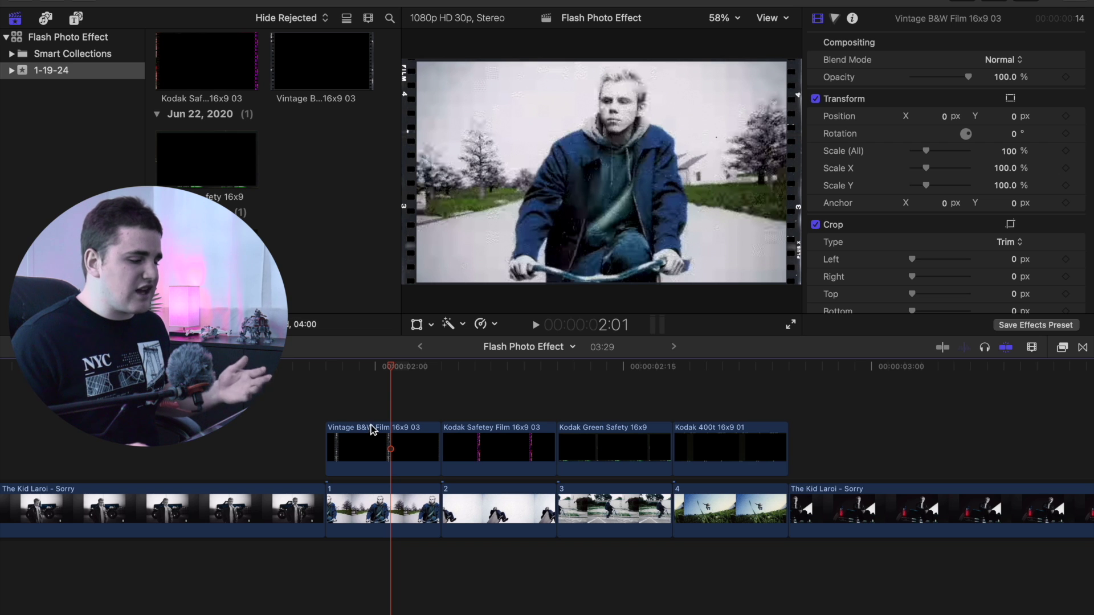
# Show the installed Adjustment Layer titles and drag the Short layer onto a lane above the borders
pyautogui.scroll(10, 305, 244)
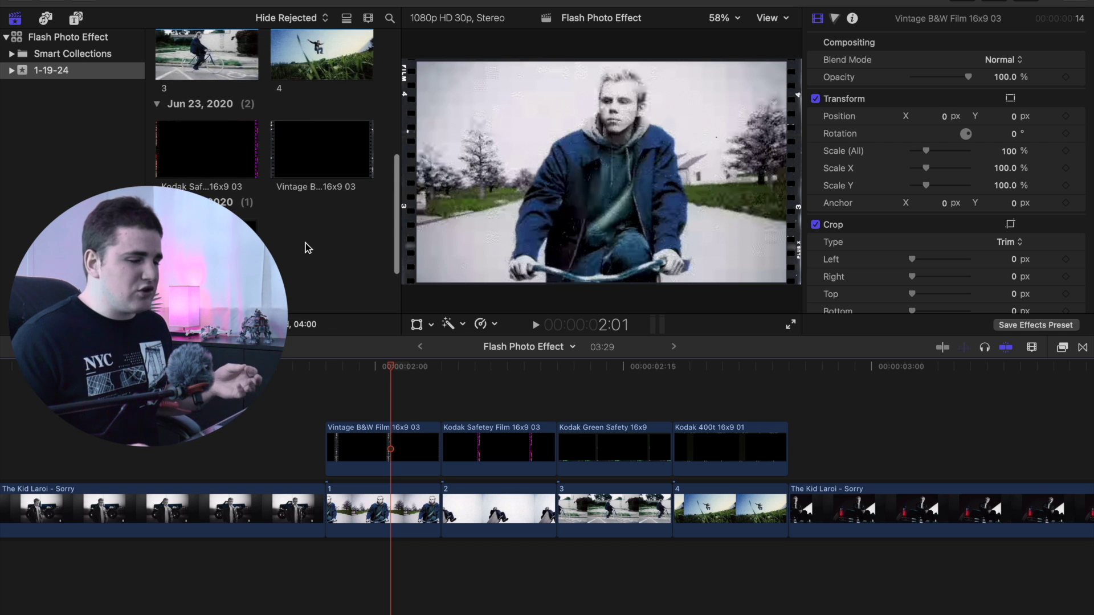
pyautogui.scroll(3, 314, 236)
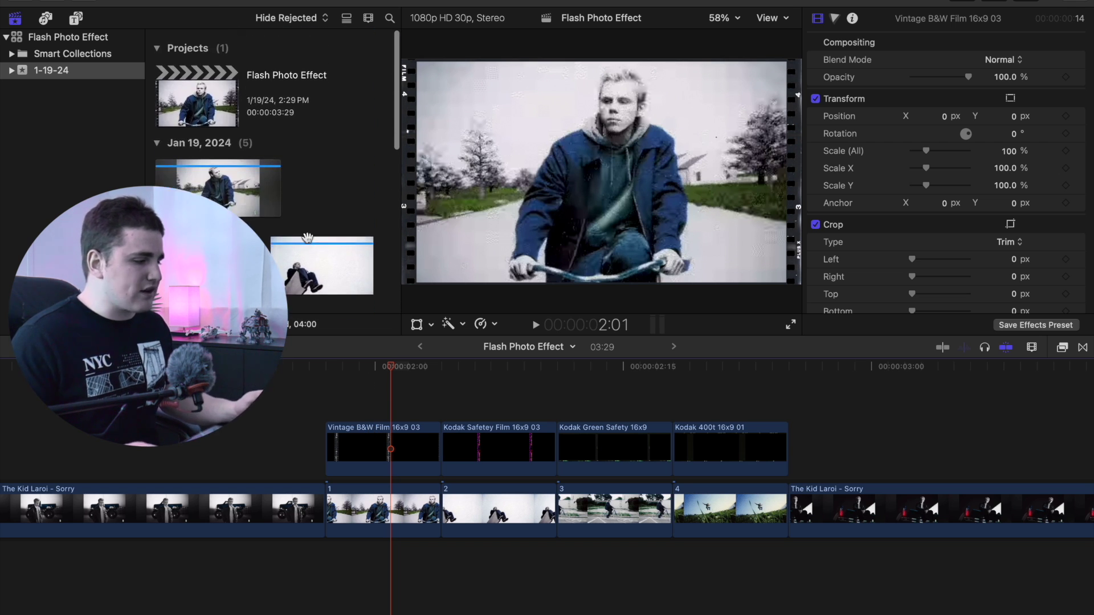
pyautogui.click(77, 20)
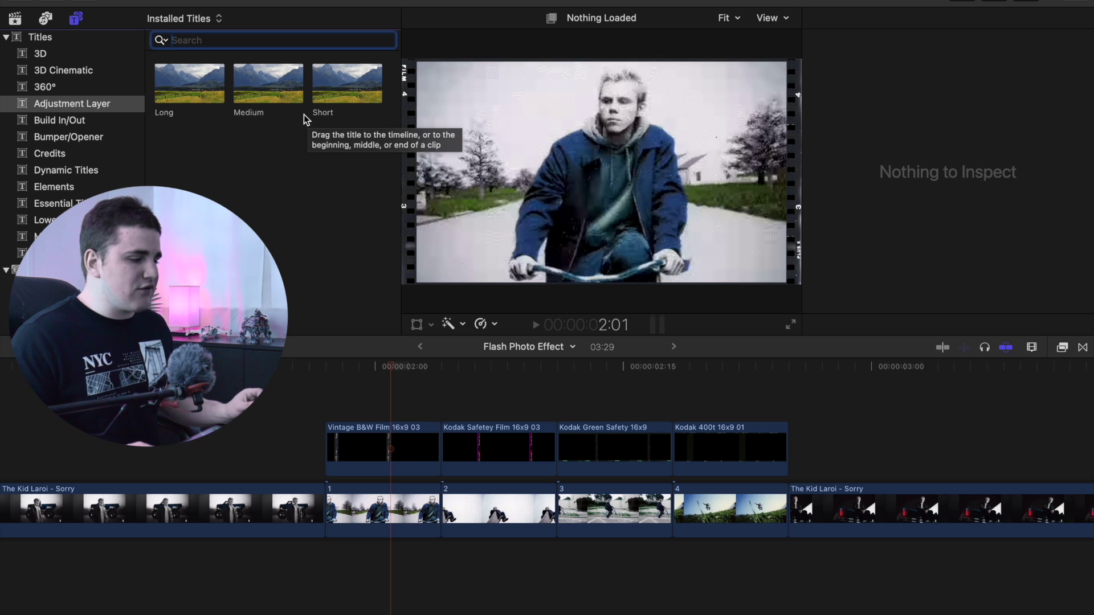
pyautogui.moveTo(333, 86); pyautogui.dragTo(239, 408)
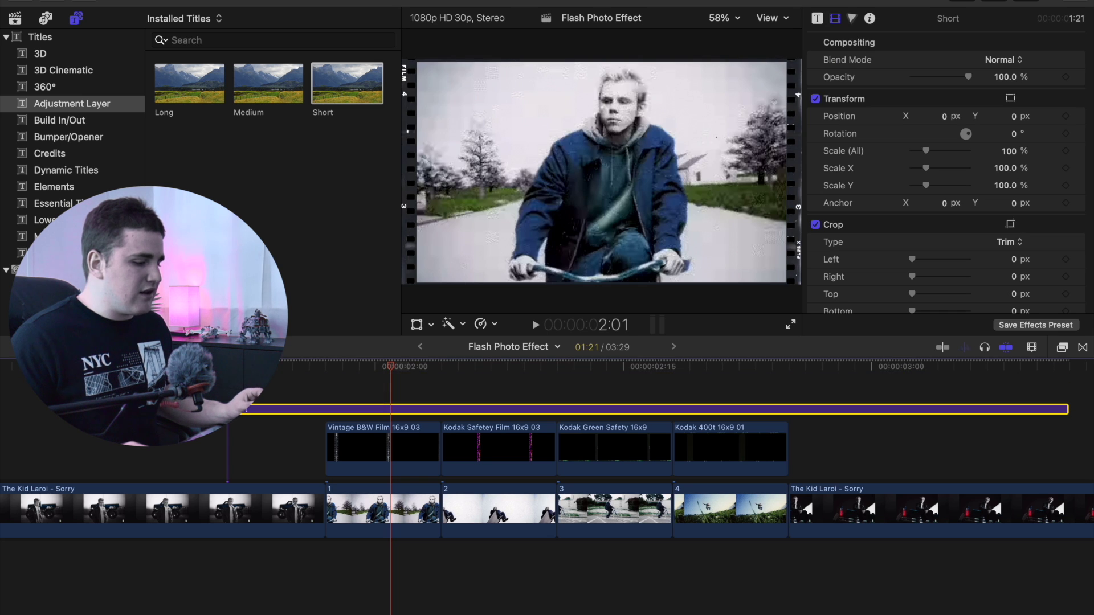
# Set the Short adjustment layer's duration to 6 frames
pyautogui.click(268, 399)
pyautogui.click(279, 410)
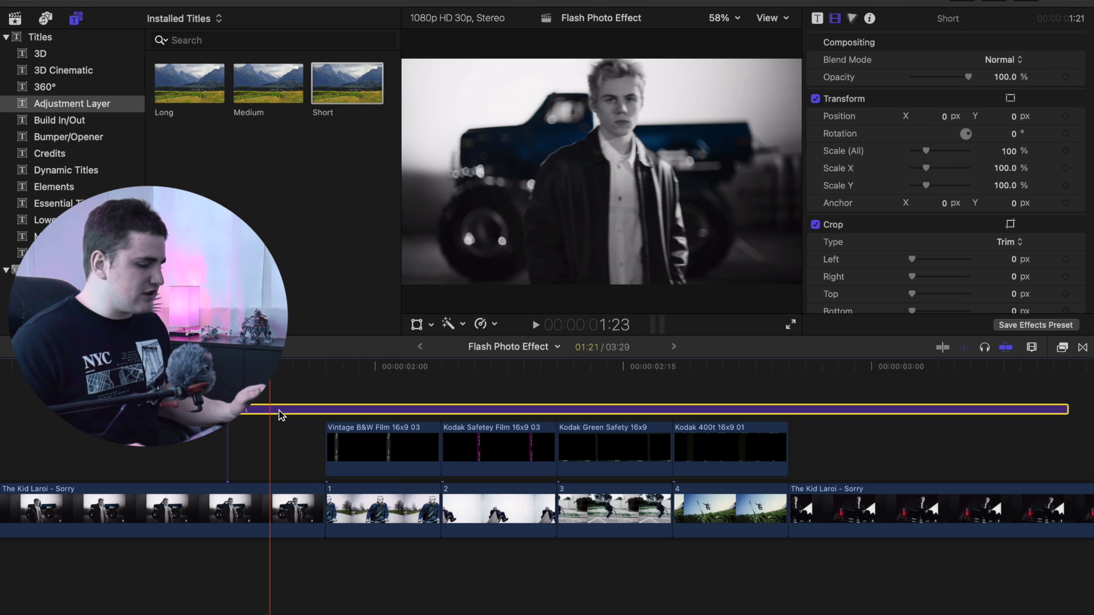
pyautogui.hotkey('ctrl', 'd')
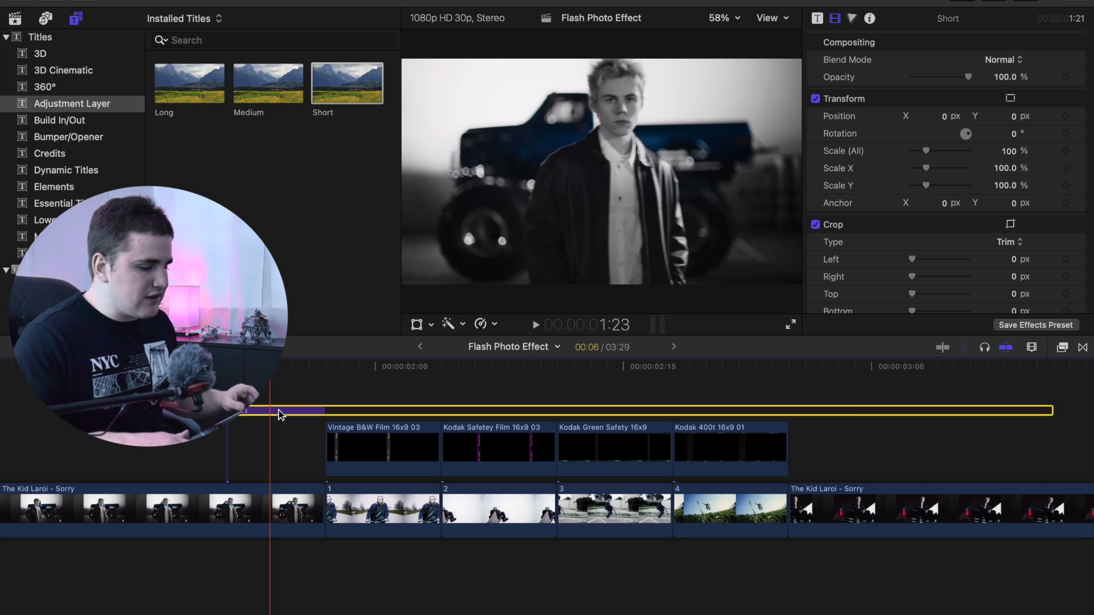
pyautogui.press('Return')
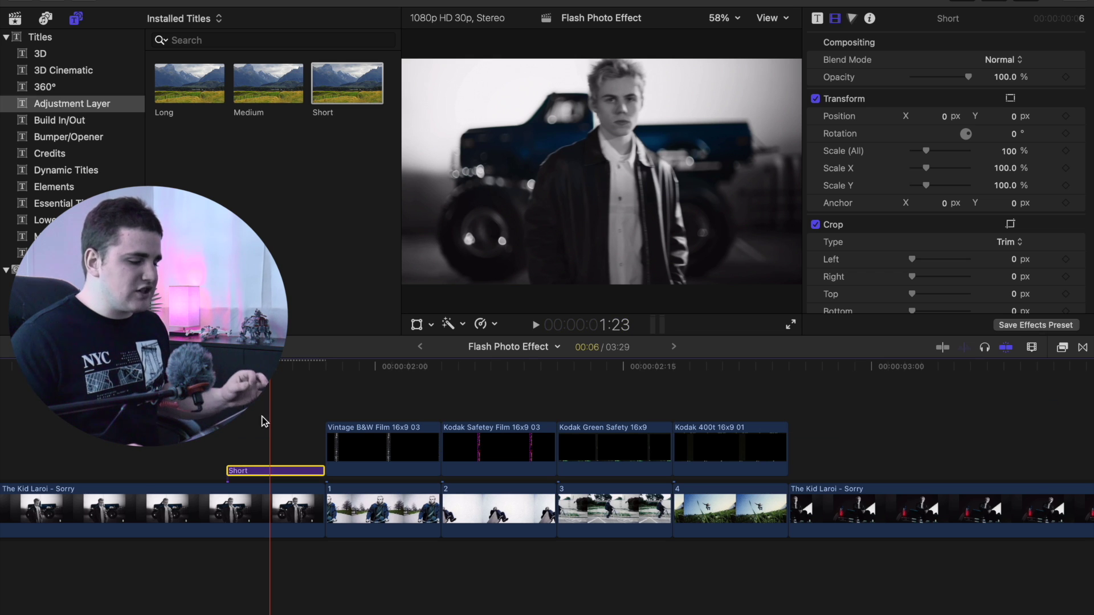
# Zoom in at the layer's start and move the playhead to its middle
pyautogui.click(225, 433)
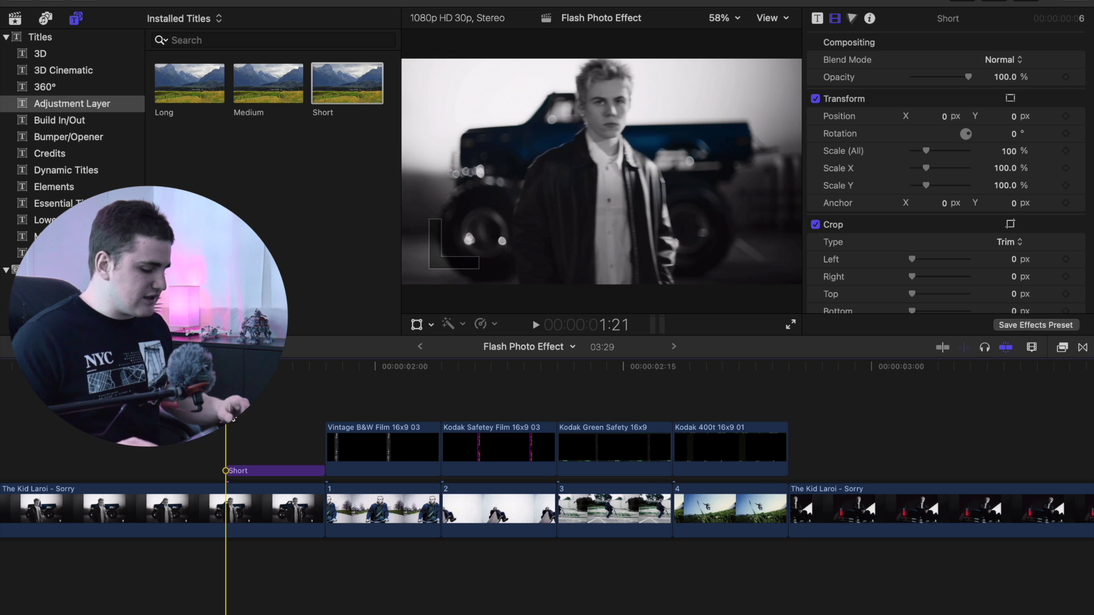
pyautogui.press('super+equal')
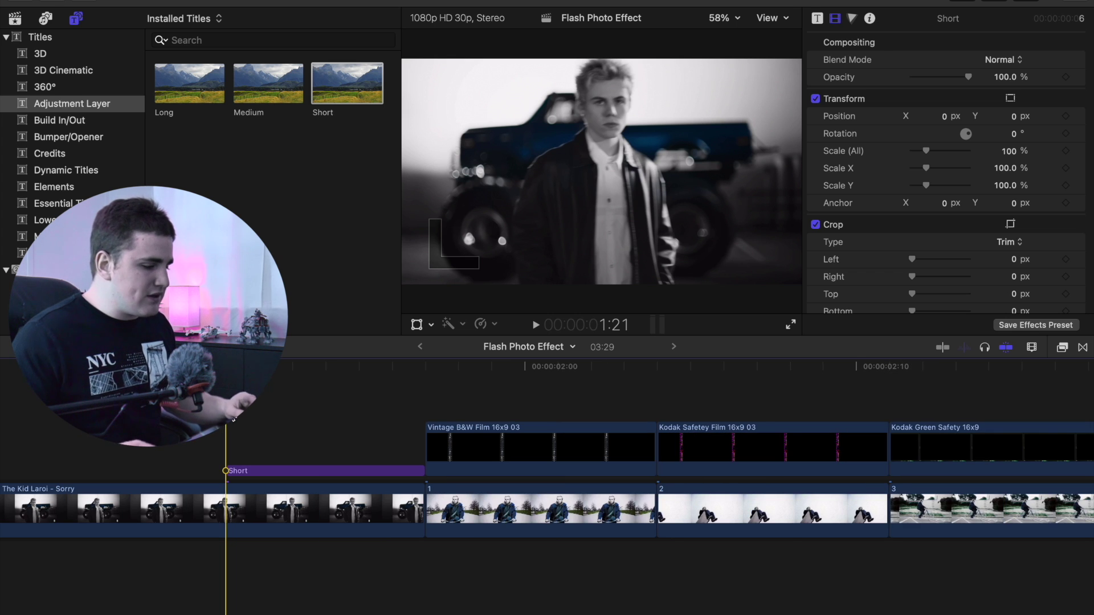
pyautogui.click(260, 473)
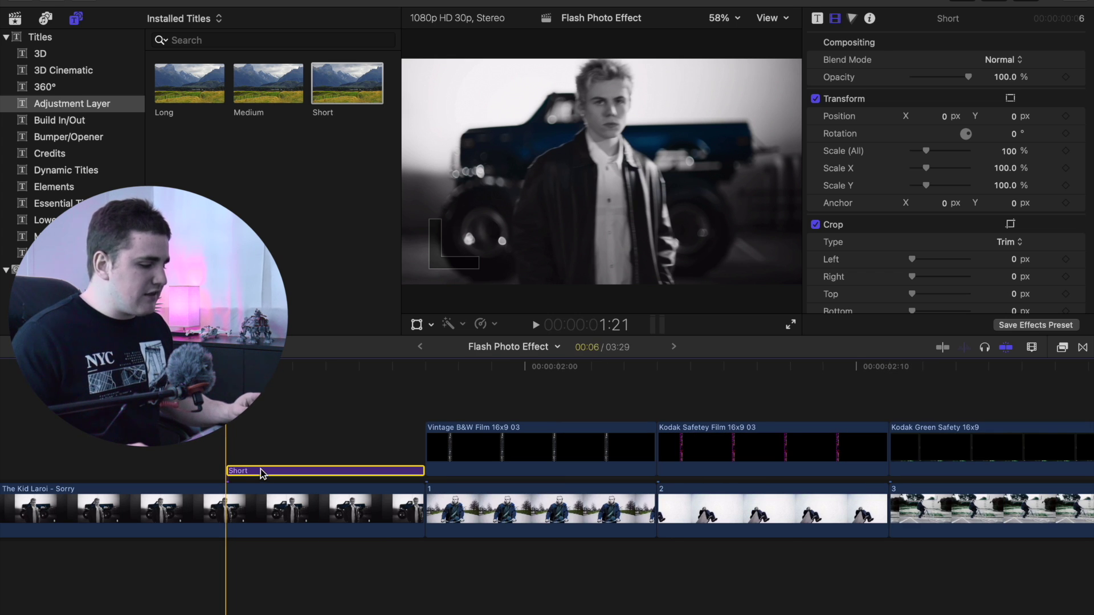
pyautogui.press('space')
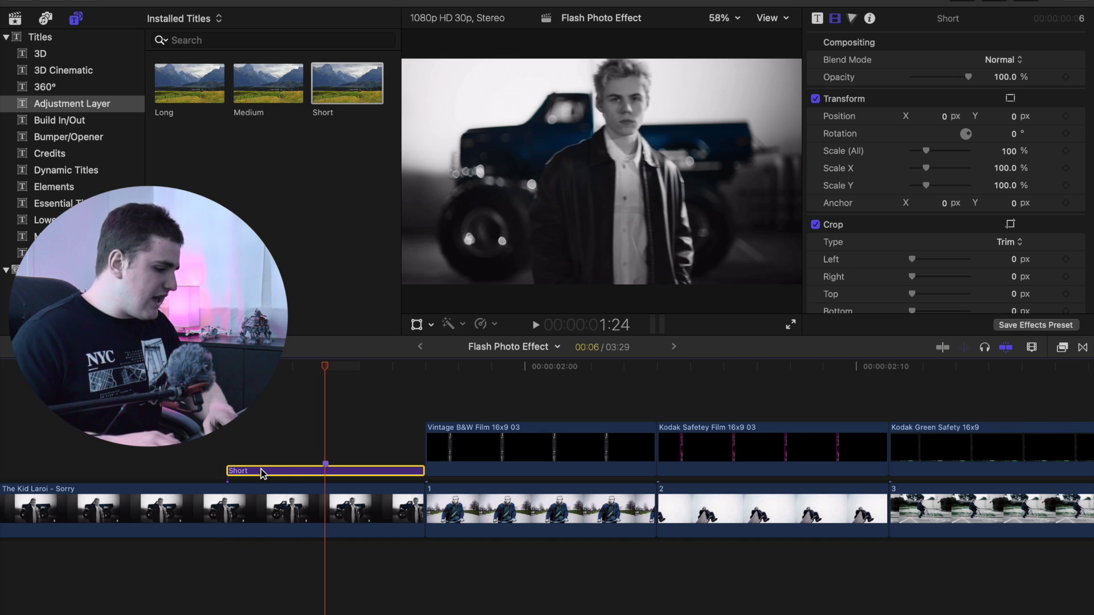
# Apply the Directional blur from the Blur effects to the Short adjustment layer
pyautogui.click(1062, 349)
pyautogui.click(794, 534)
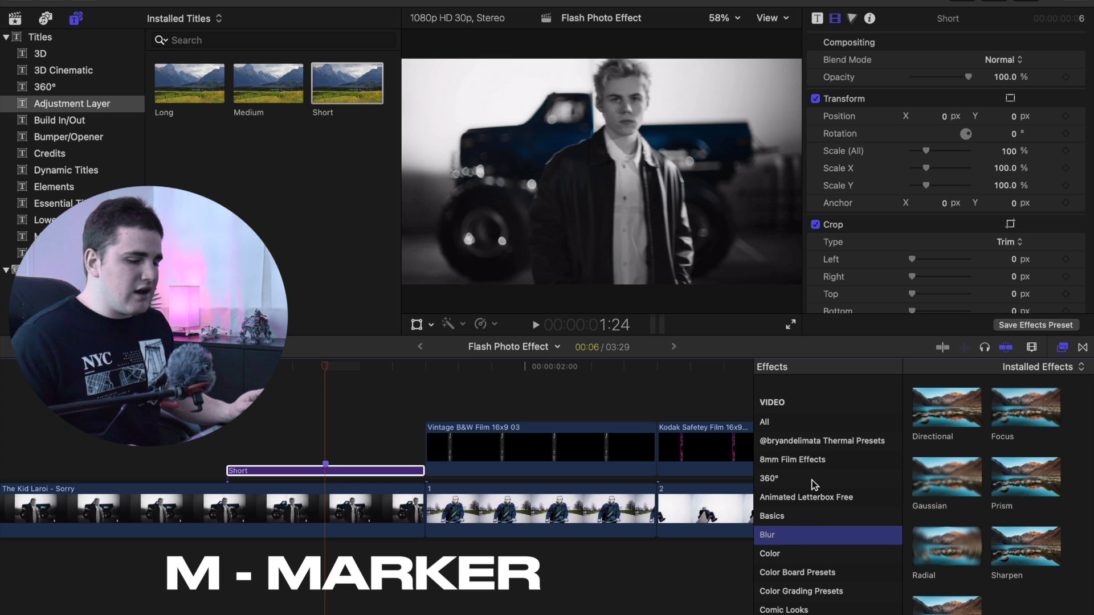
pyautogui.moveTo(926, 419); pyautogui.dragTo(365, 474)
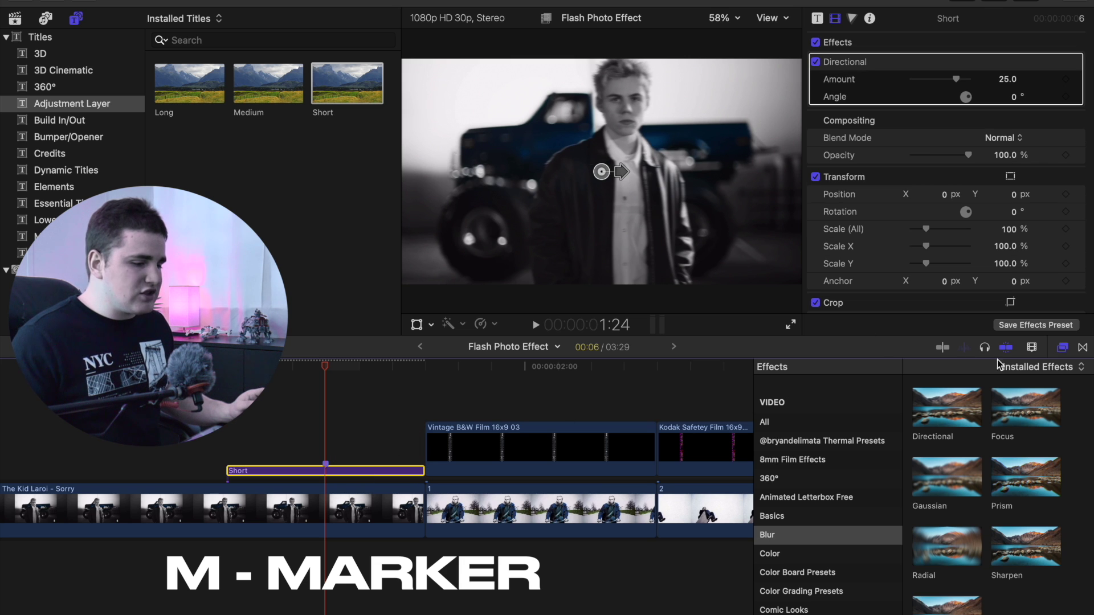
pyautogui.click(1062, 348)
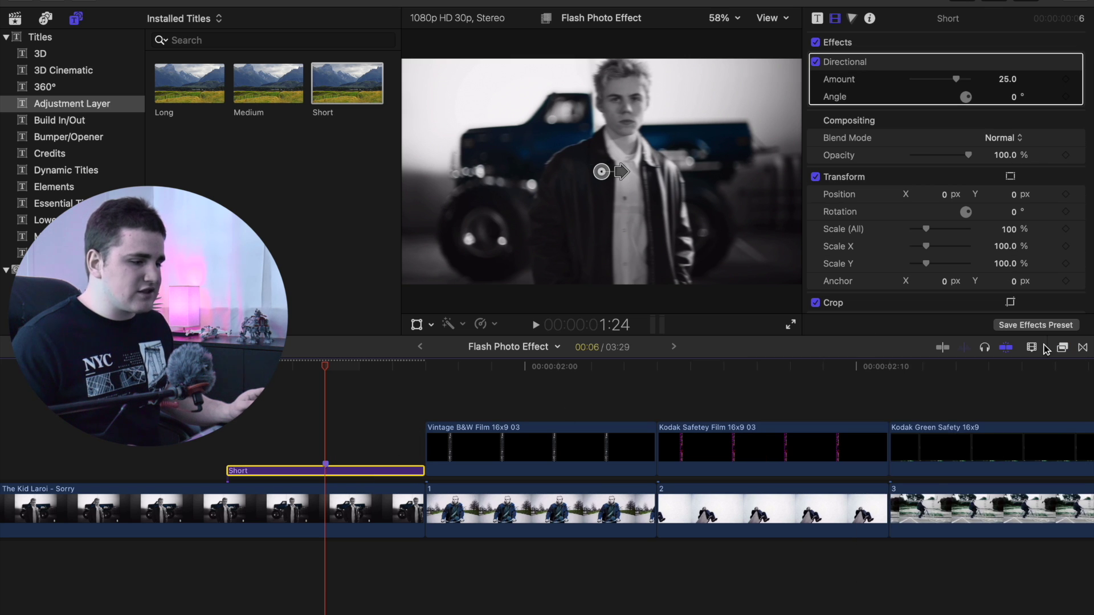
# Set the blur angle to 90° and keyframe Amount 0 at the layer's start
pyautogui.click(1013, 97)
pyautogui.write('9')
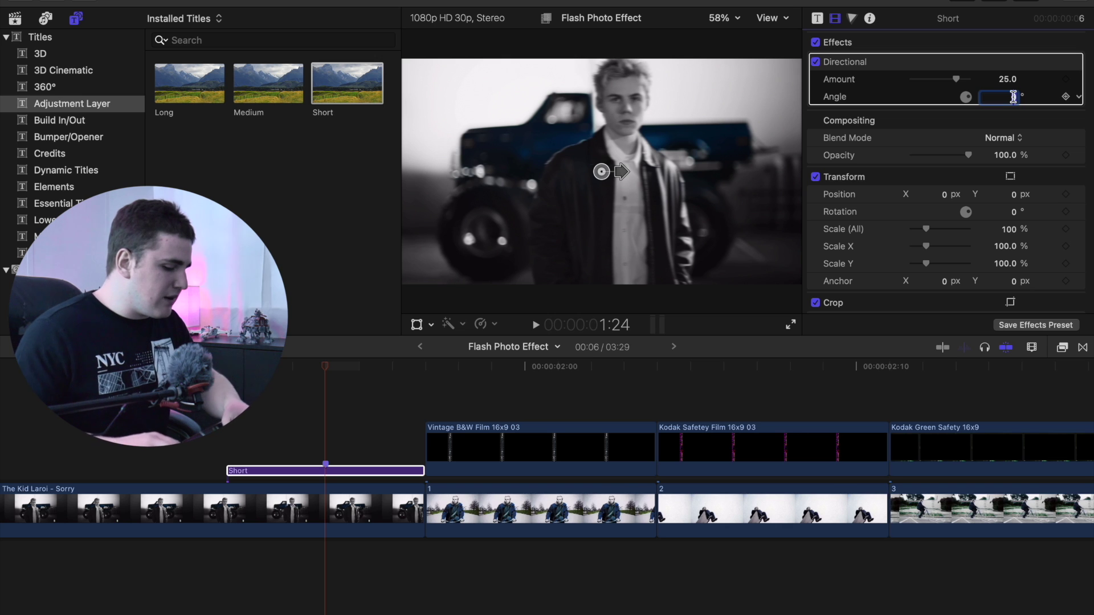
pyautogui.write('0')
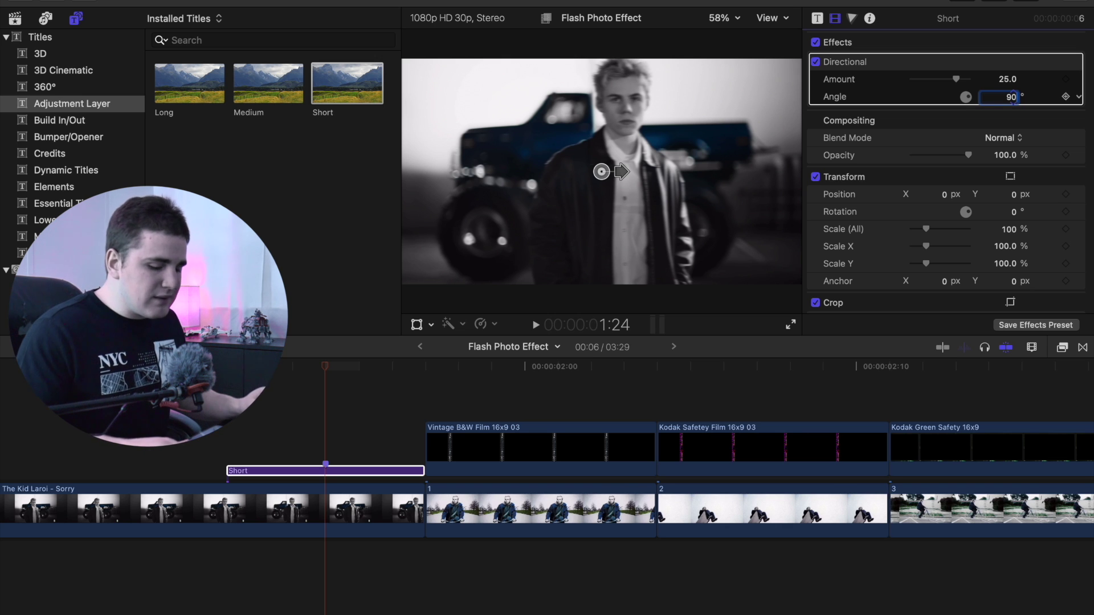
pyautogui.press('Return')
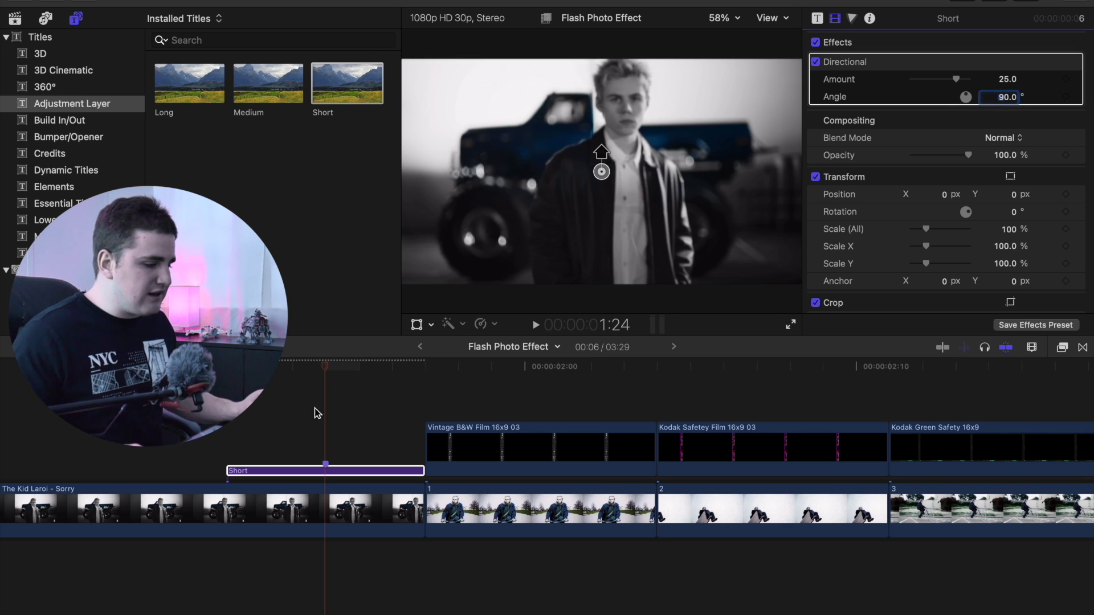
pyautogui.click(227, 448)
pyautogui.click(238, 472)
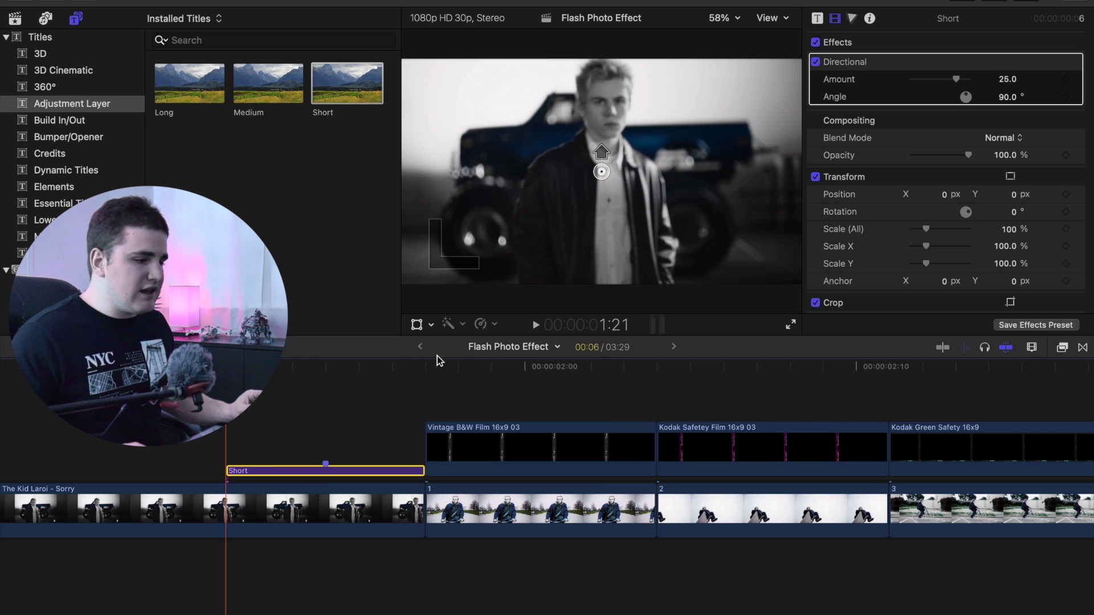
pyautogui.moveTo(965, 83); pyautogui.dragTo(890, 85)
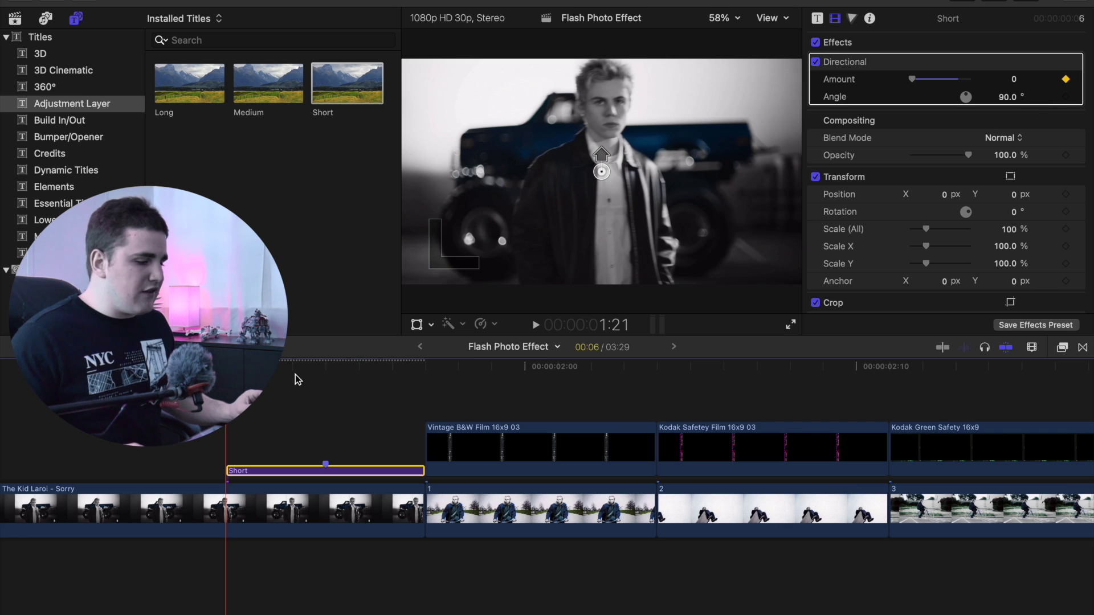
# Keyframe the blur Amount up to 250 mid-layer and back to 0 at its end
pyautogui.press('Right')
pyautogui.press('Right')
pyautogui.press('Right')
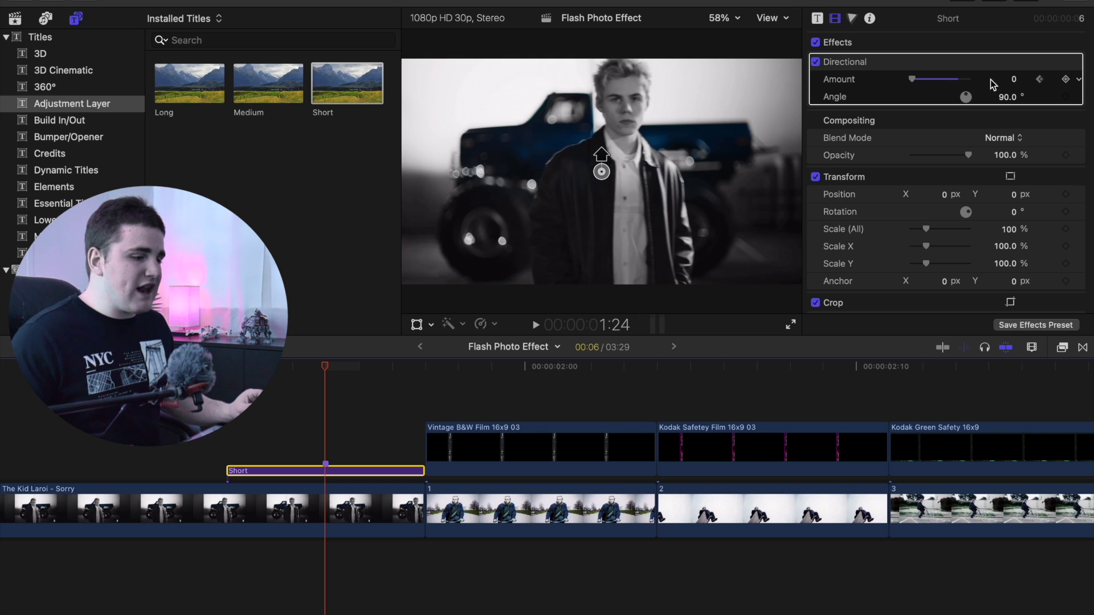
pyautogui.moveTo(1014, 79); pyautogui.dragTo(1014, 55)
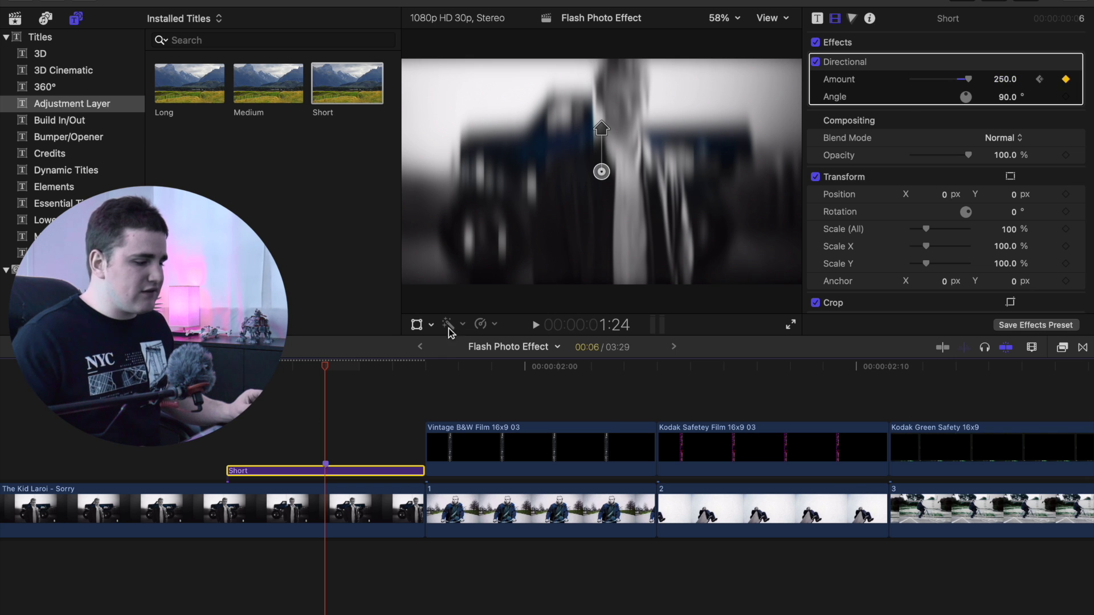
pyautogui.press('Right')
pyautogui.press('Right')
pyautogui.press('Right')
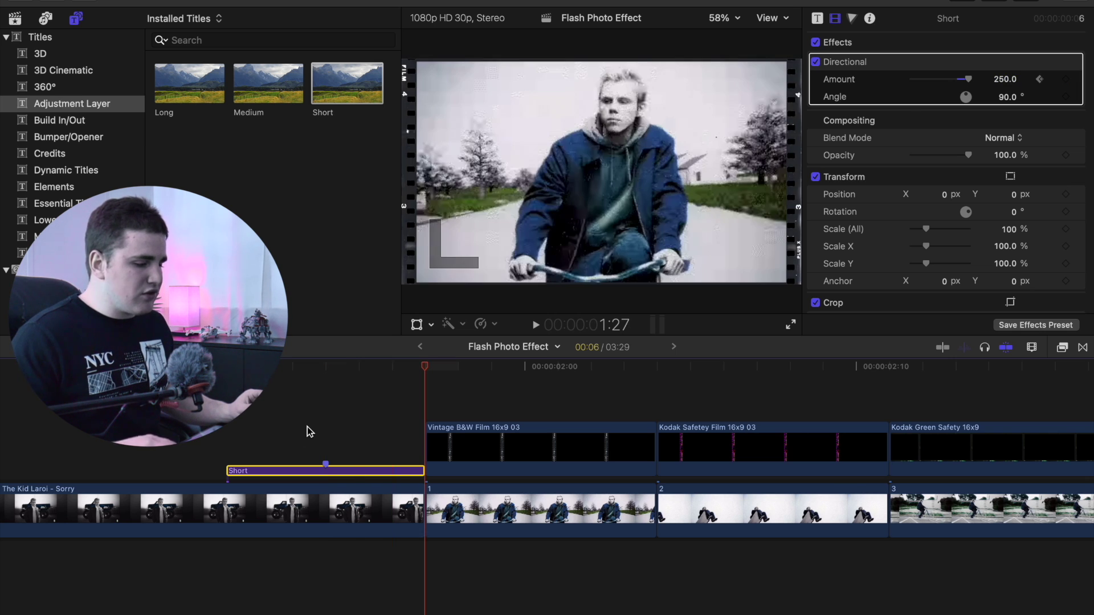
pyautogui.moveTo(967, 81); pyautogui.dragTo(953, 81)
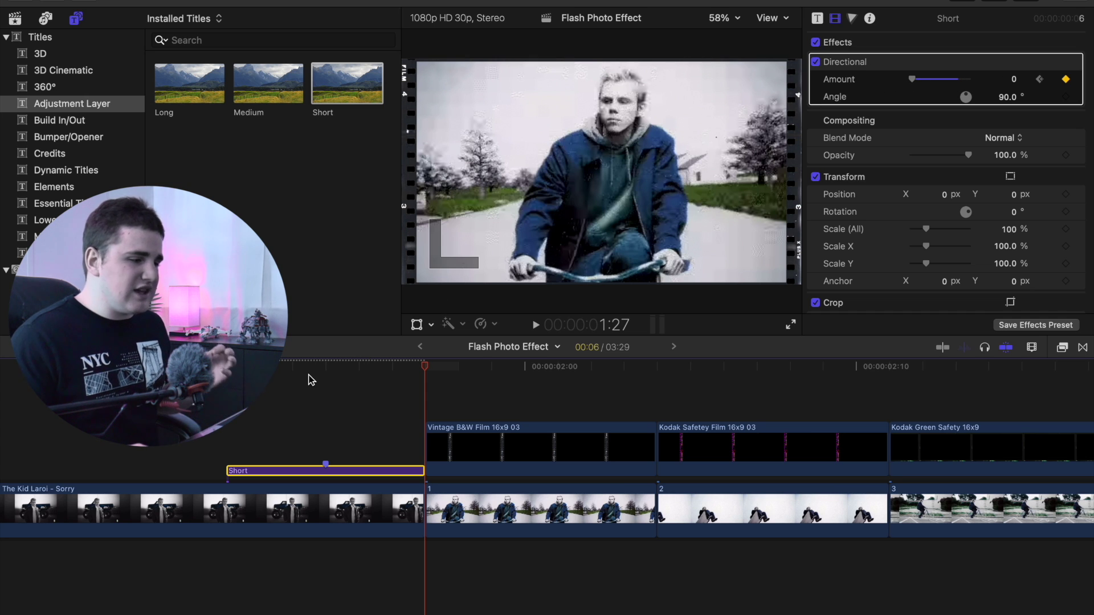
# Step through the blur ramp, then move the adjustment layer two frames later
pyautogui.click(249, 400)
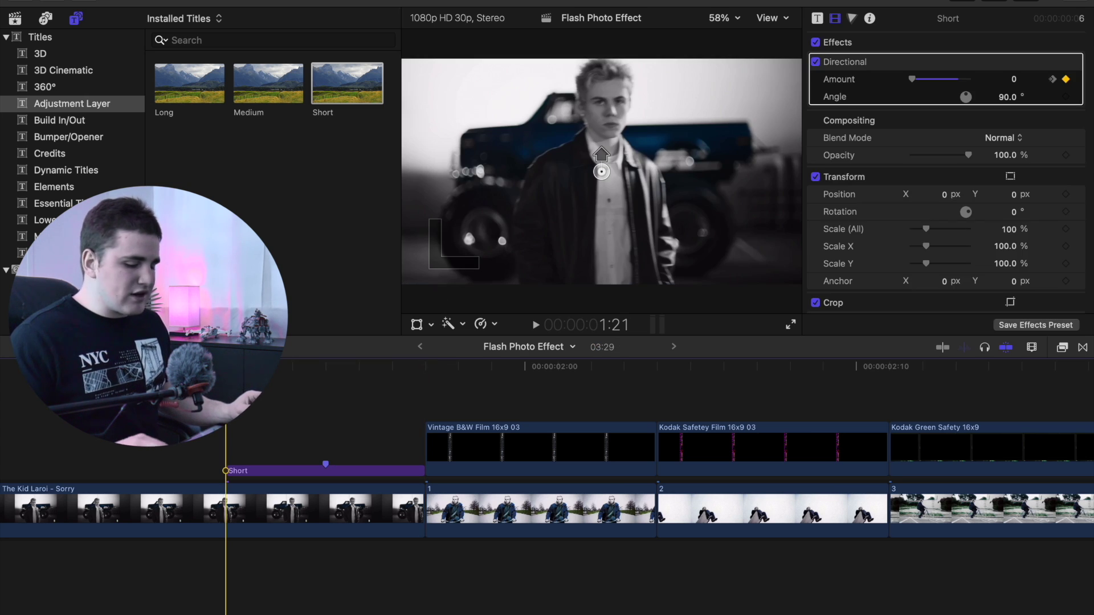
pyautogui.press('Right')
pyautogui.press('Right')
pyautogui.press('Right')
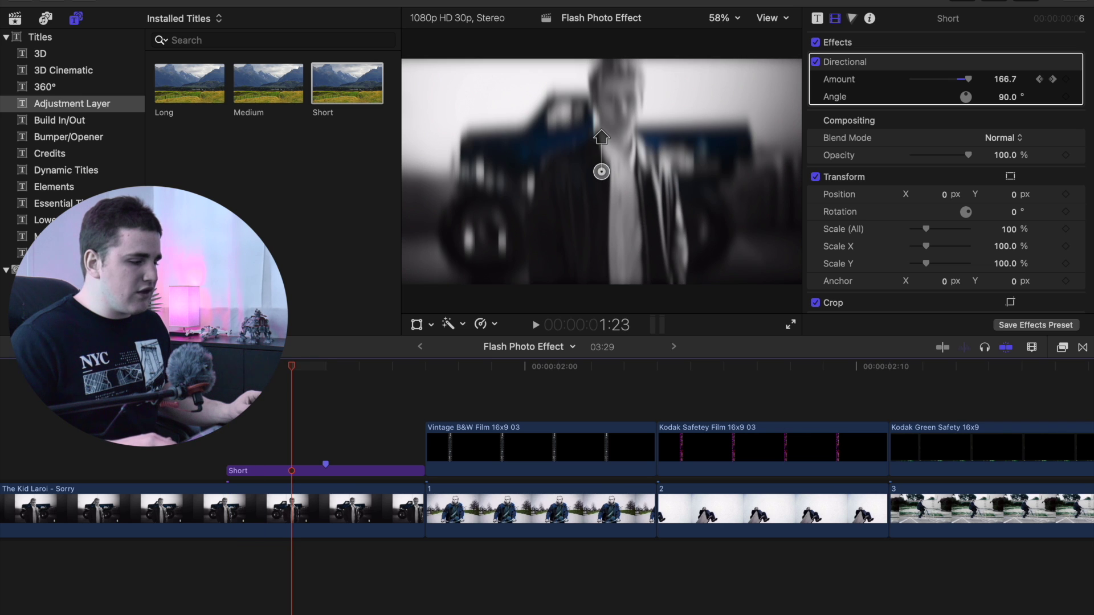
pyautogui.press('Right')
pyautogui.press('Right')
pyautogui.press('Right')
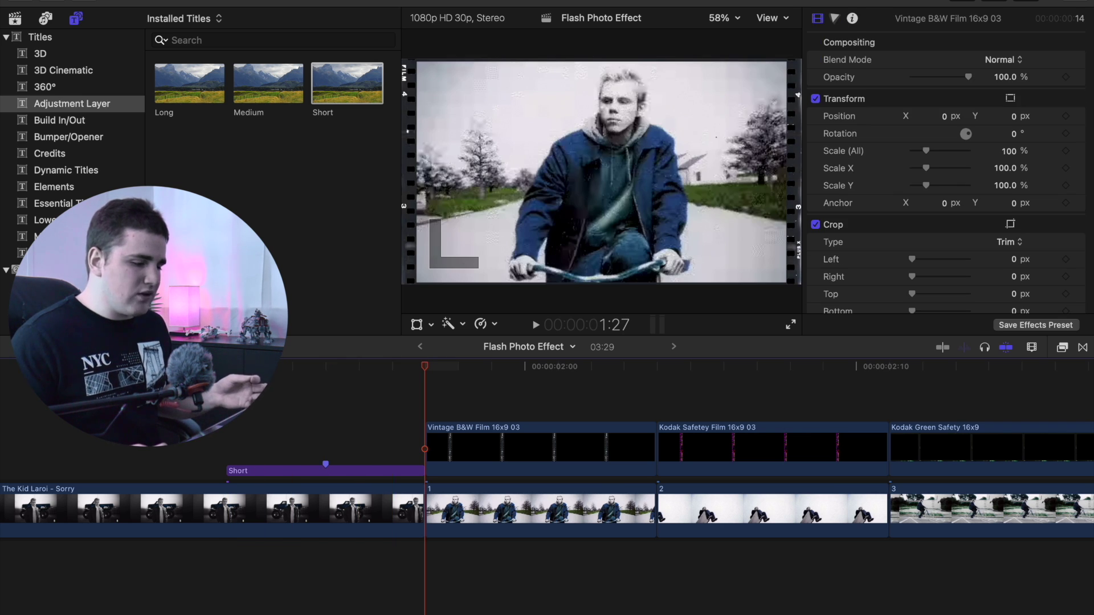
pyautogui.press('super+minus')
pyautogui.moveTo(403, 473); pyautogui.dragTo(450, 408)
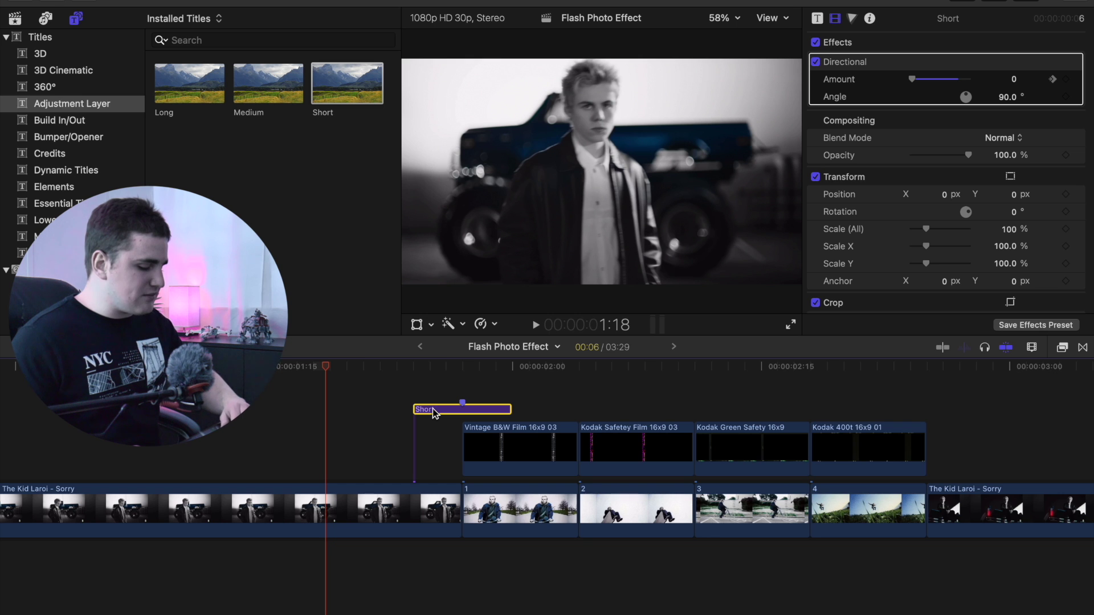
# Paste copies of the keyframed adjustment layer at the playhead
pyautogui.click(541, 401)
pyautogui.press('super+v')
pyautogui.press('super+v')
pyautogui.press('super+v')
pyautogui.press('super+v')
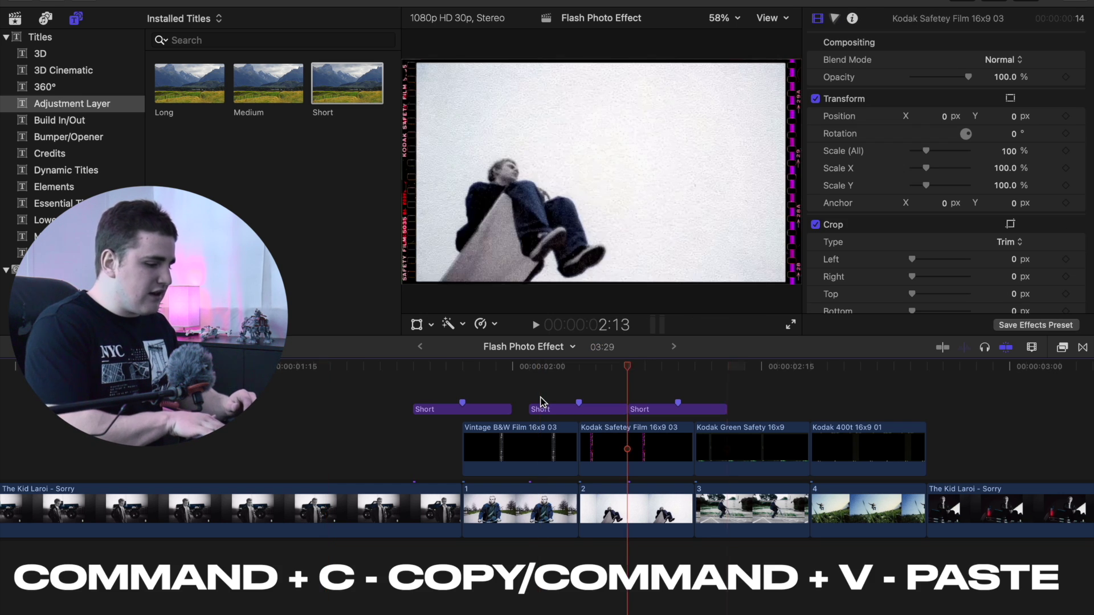
pyautogui.hscroll(5, 627, 411)
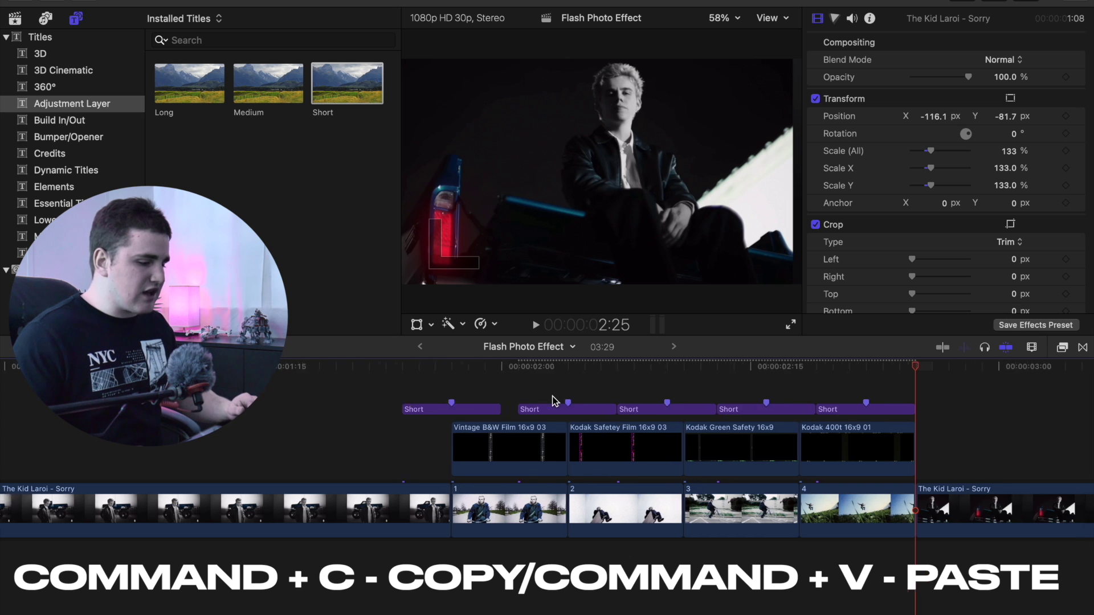
# Slide each copy so it straddles its photo cut, then park the playhead before the photos
pyautogui.moveTo(716, 415); pyautogui.dragTo(767, 414)
pyautogui.moveTo(631, 418); pyautogui.dragTo(664, 416)
pyautogui.click(548, 414)
pyautogui.moveTo(548, 415); pyautogui.dragTo(565, 415)
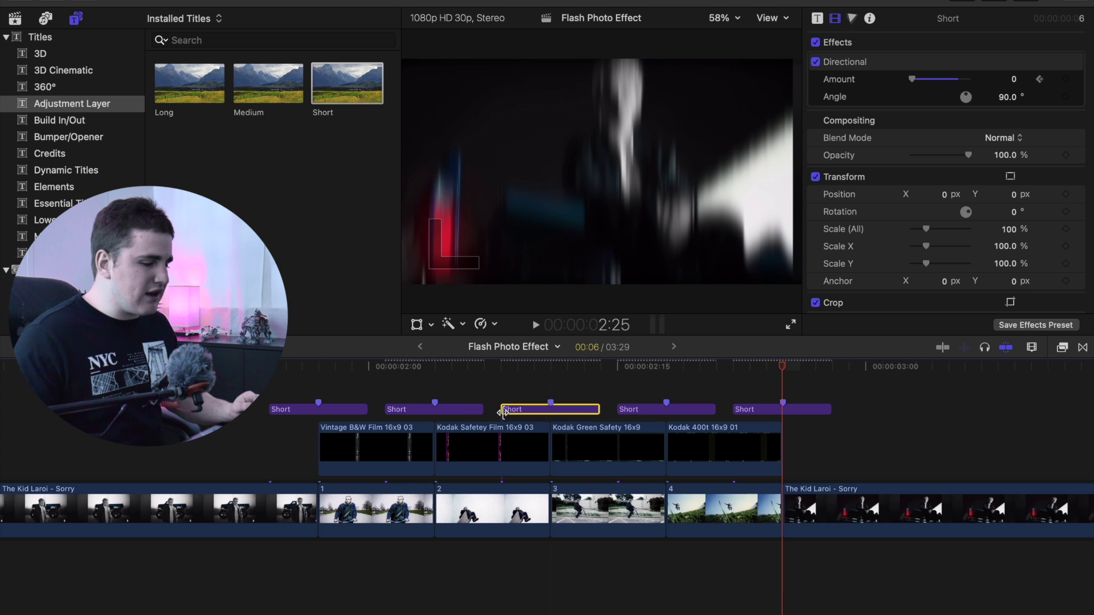
pyautogui.moveTo(456, 413); pyautogui.dragTo(461, 415)
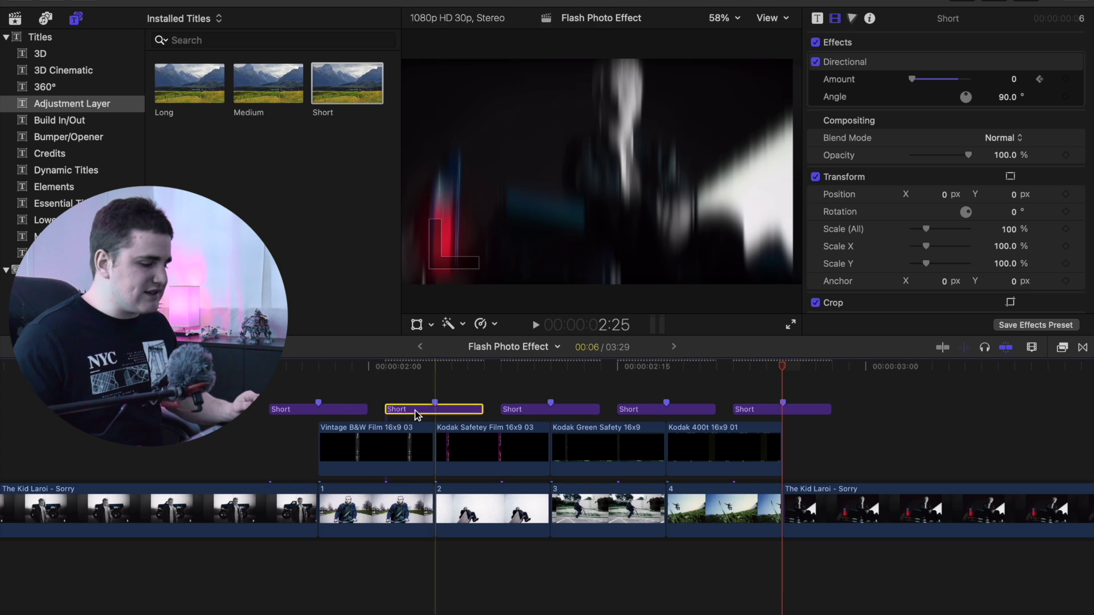
pyautogui.click(219, 387)
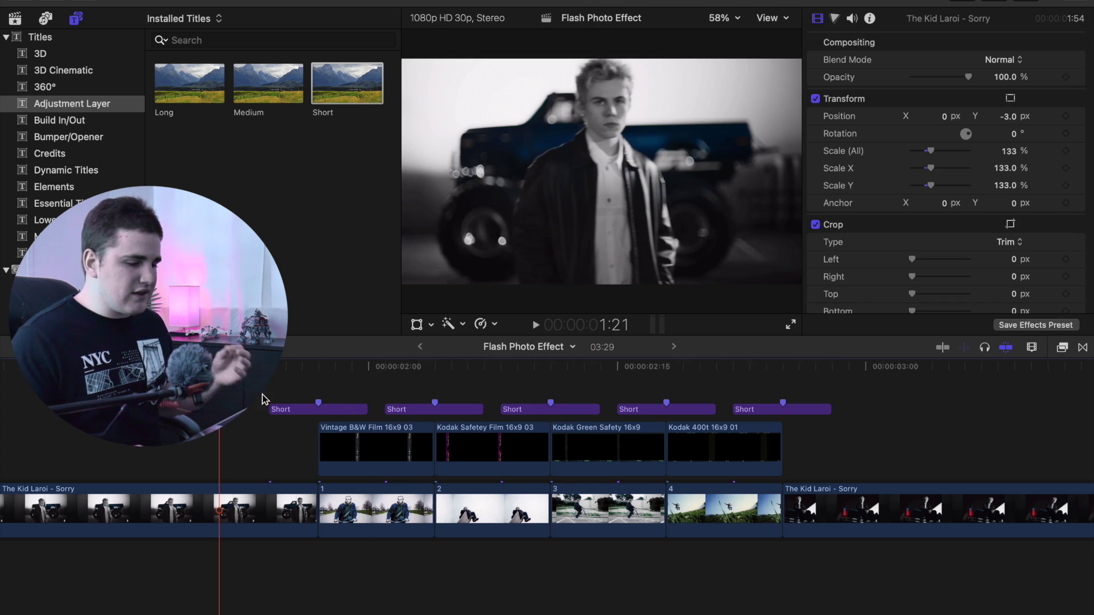
pyautogui.hscroll(-1, 263, 476)
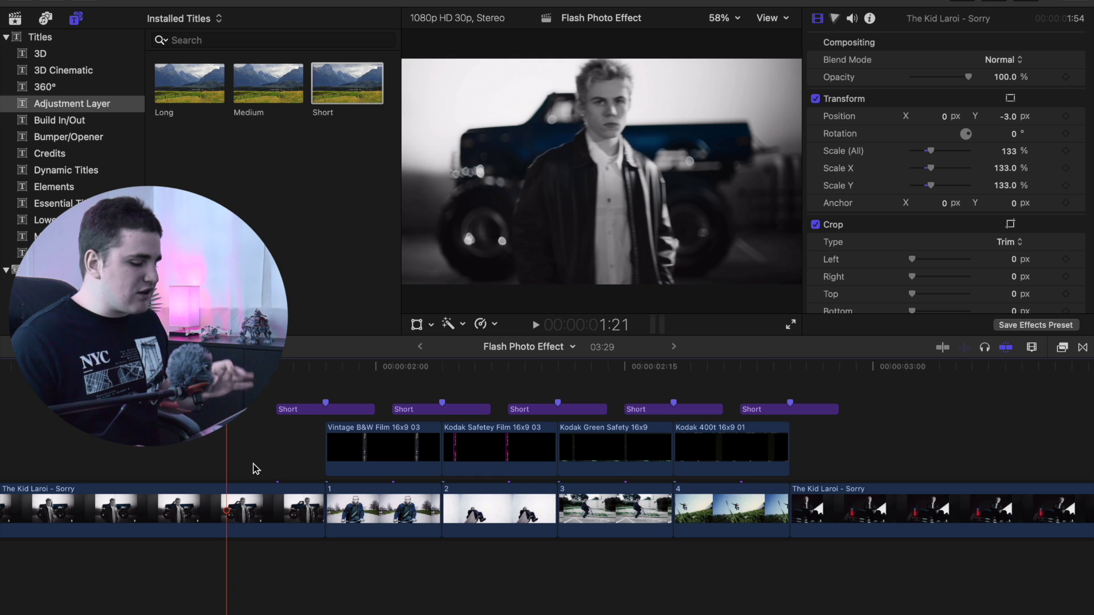
pyautogui.click(124, 456)
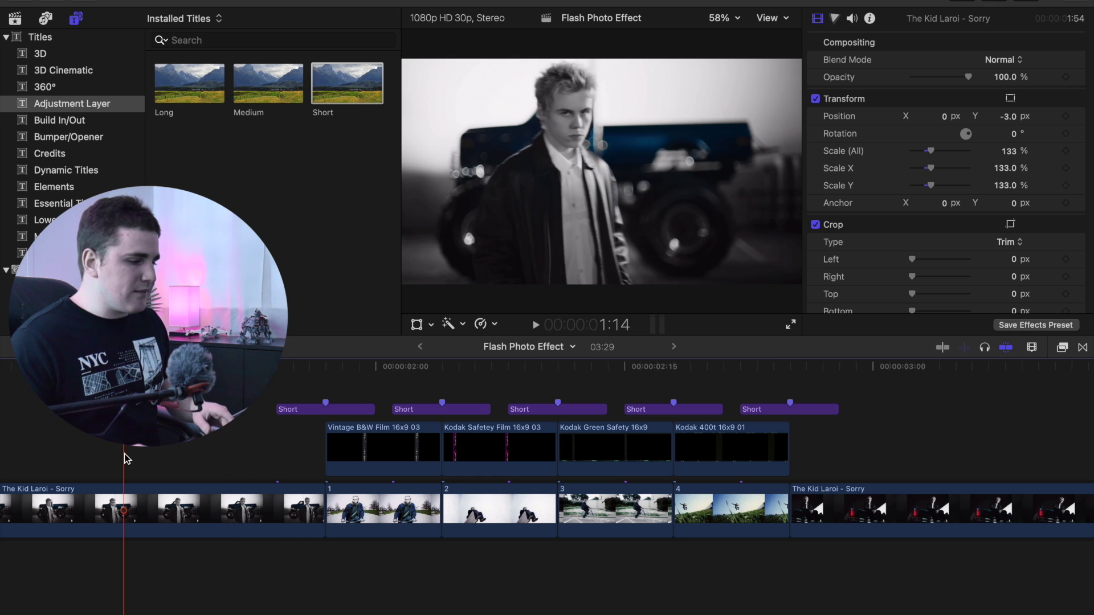
pyautogui.press('space')
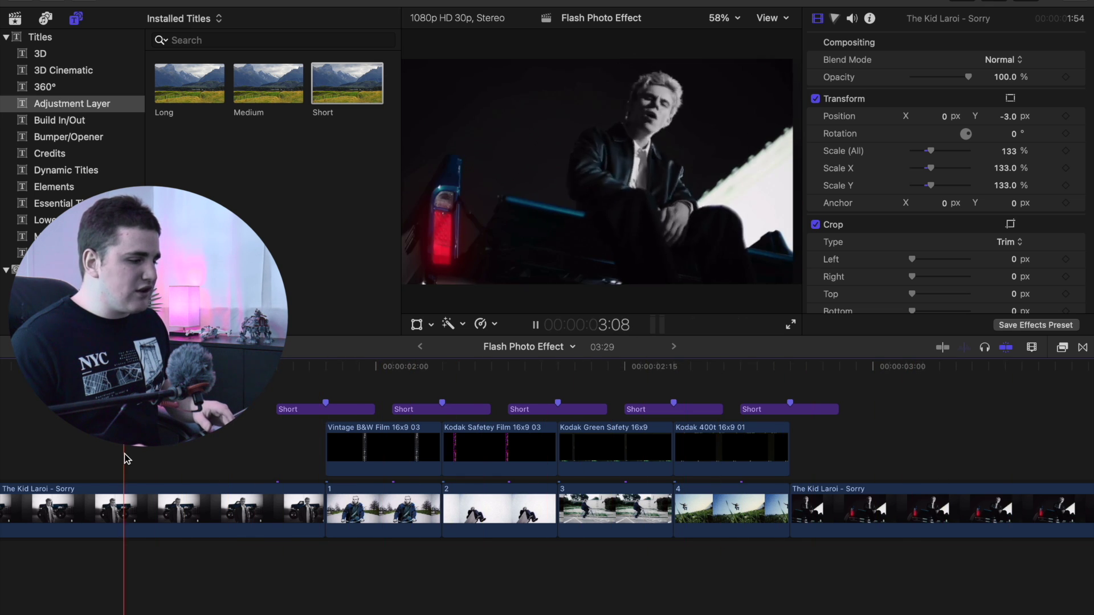
pyautogui.press('space')
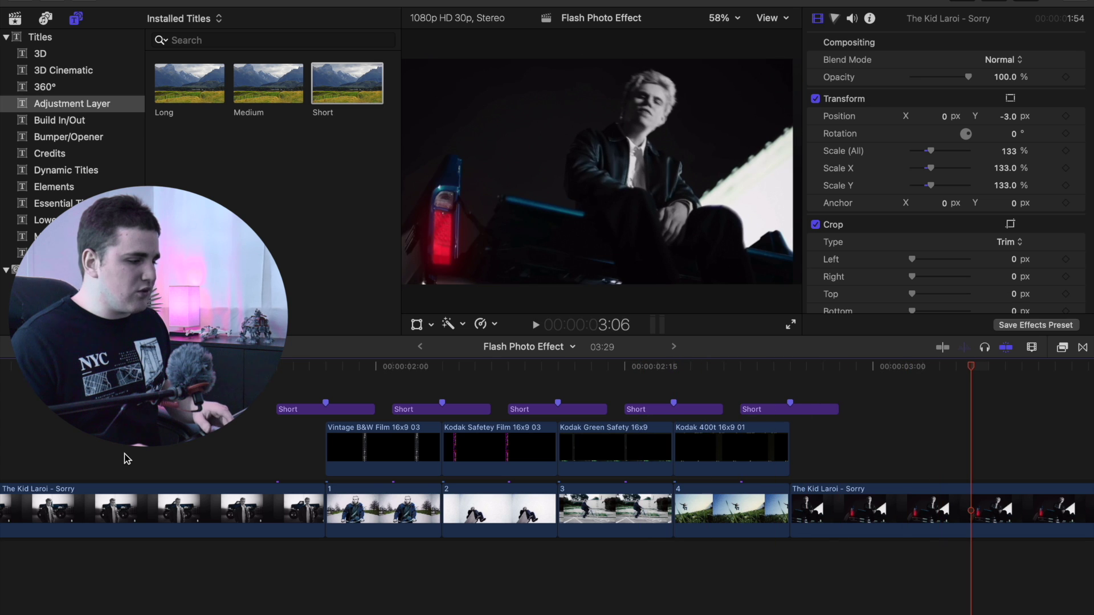
pyautogui.click(222, 429)
pyautogui.click(277, 408)
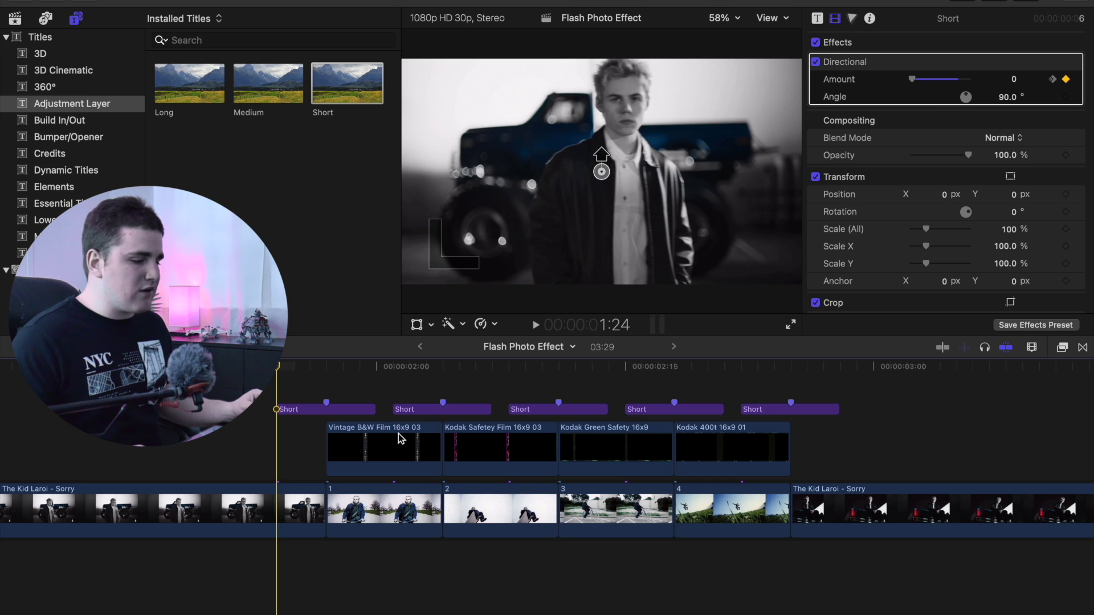
pyautogui.click(346, 410)
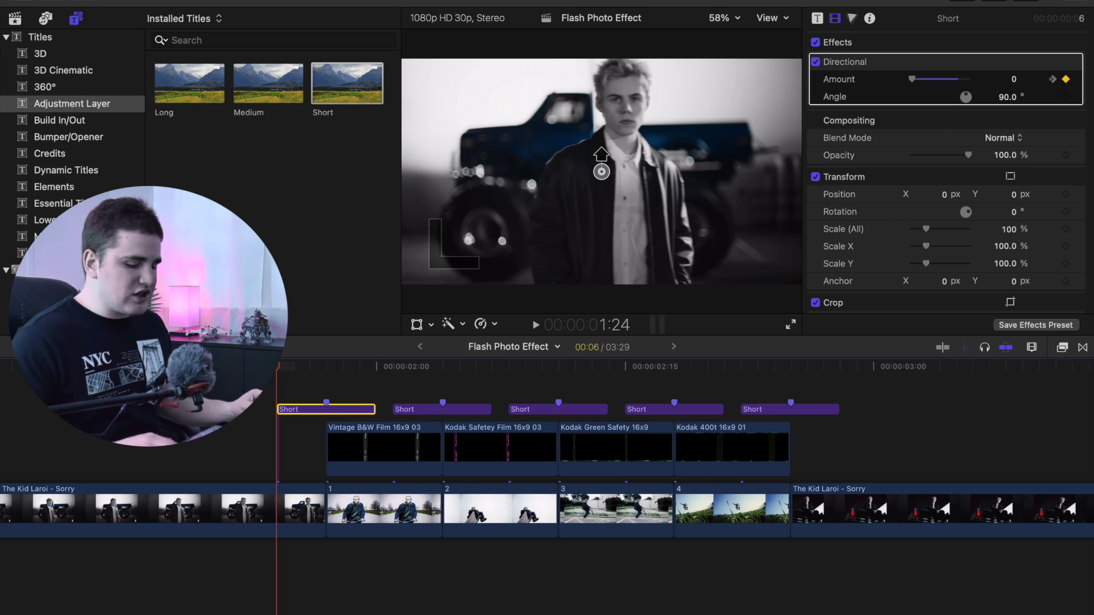
pyautogui.press('Right')
pyautogui.press('Right')
pyautogui.press('Right')
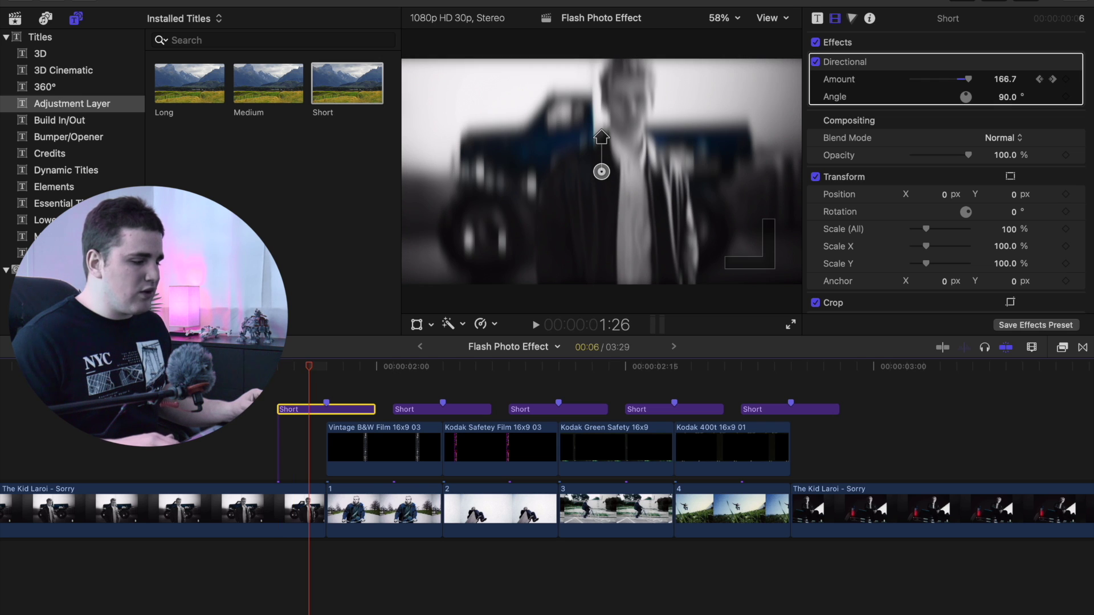
pyautogui.press('Right')
pyautogui.press('Right')
pyautogui.press('Right')
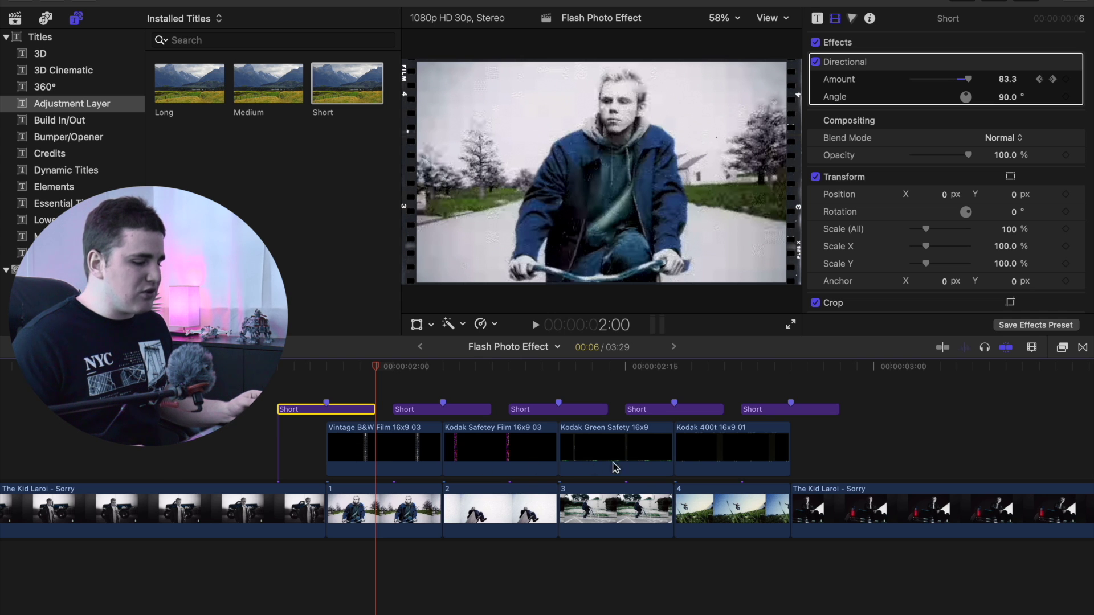
pyautogui.click(195, 510)
pyautogui.click(114, 510)
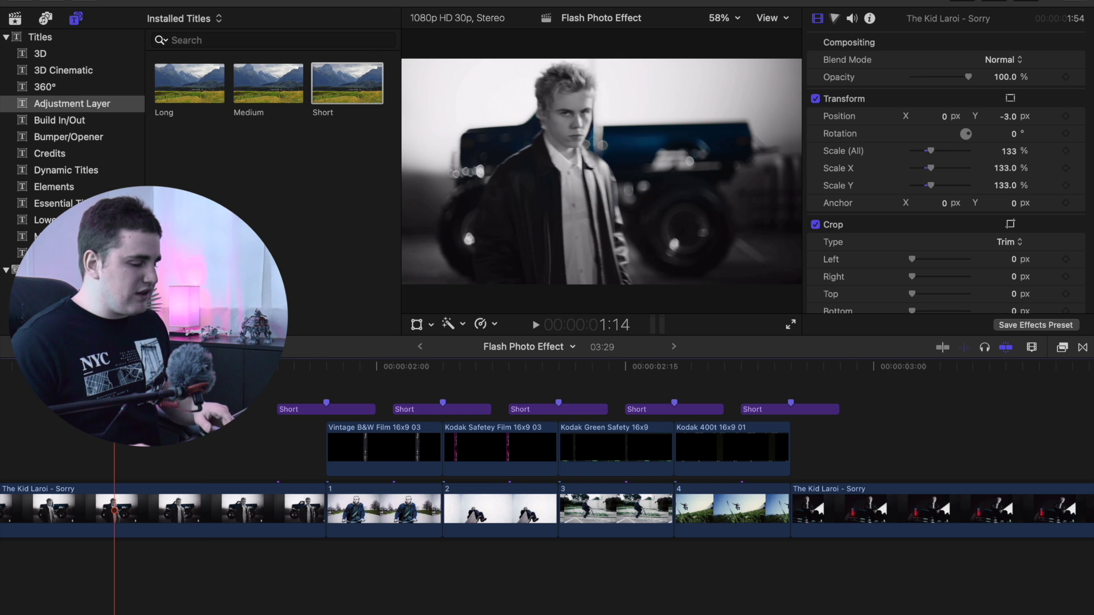
pyautogui.press('space')
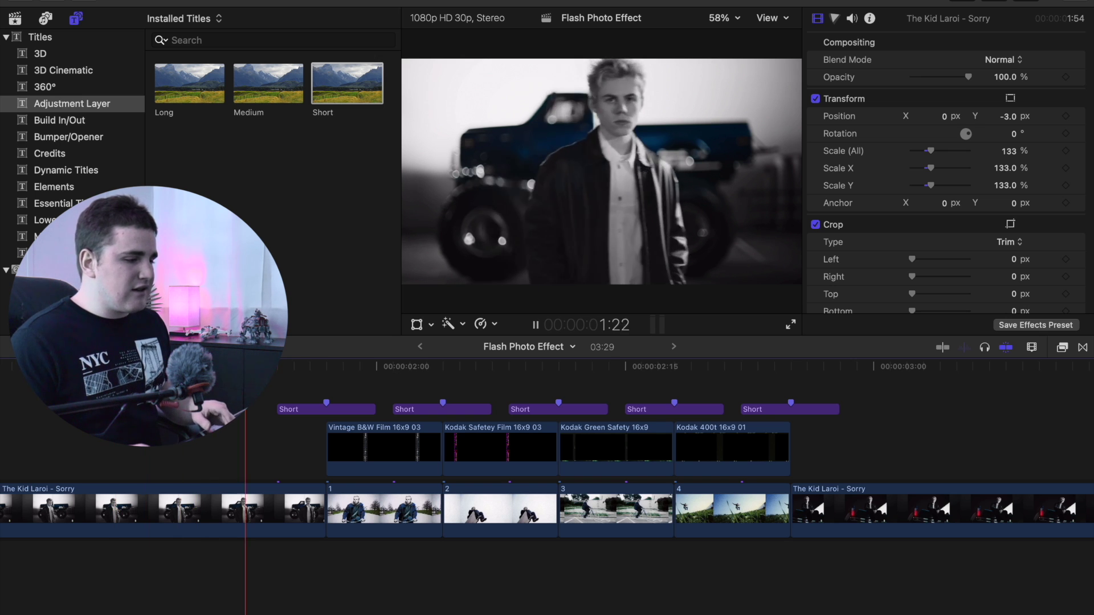
pyautogui.click(208, 510)
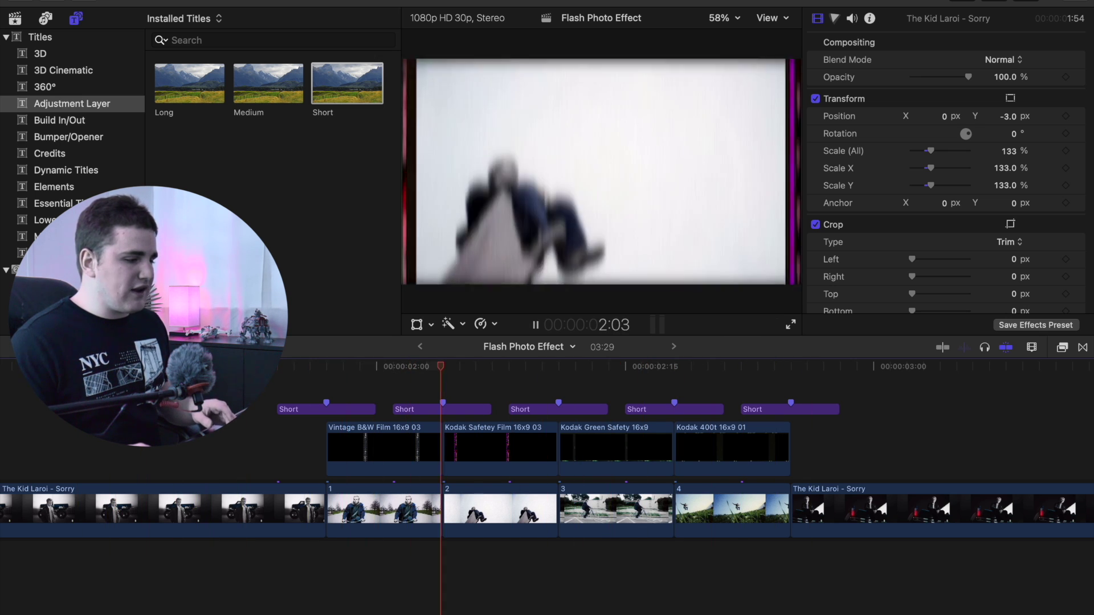
pyautogui.click(310, 510)
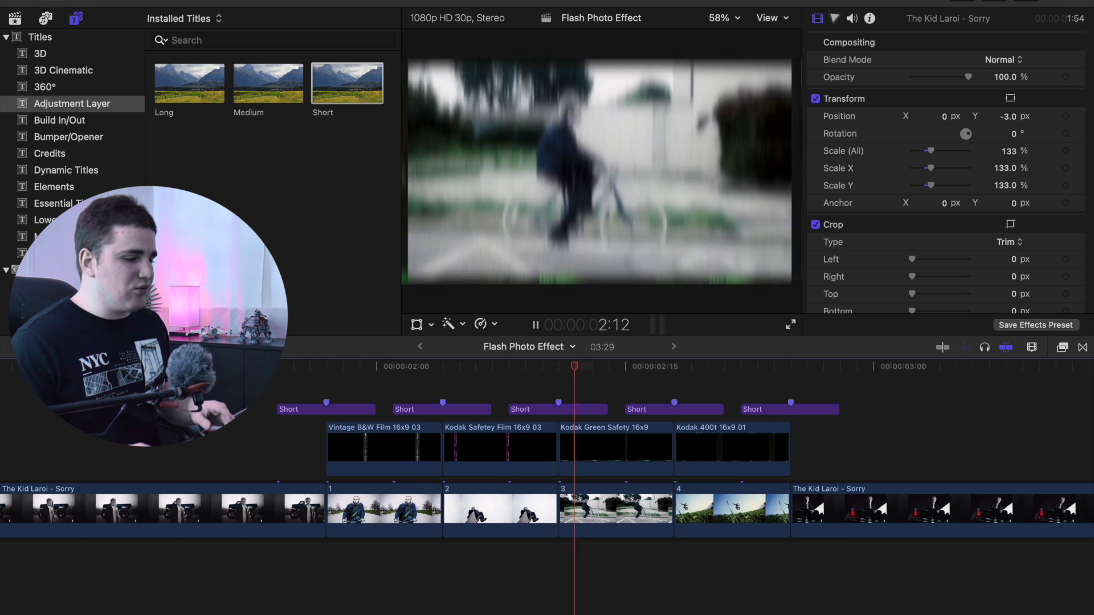
pyautogui.press('space')
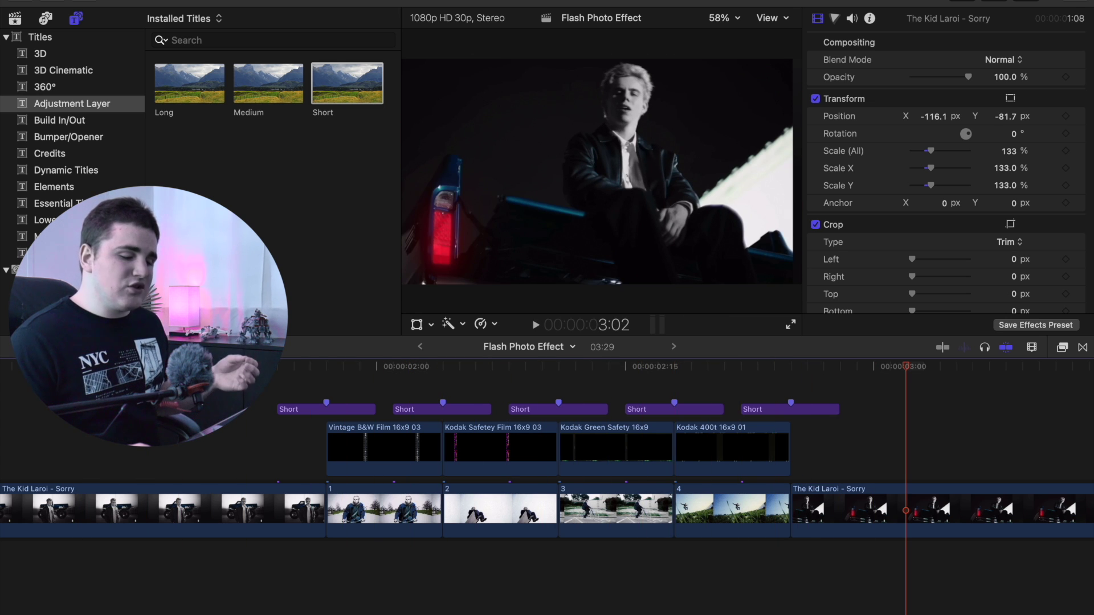